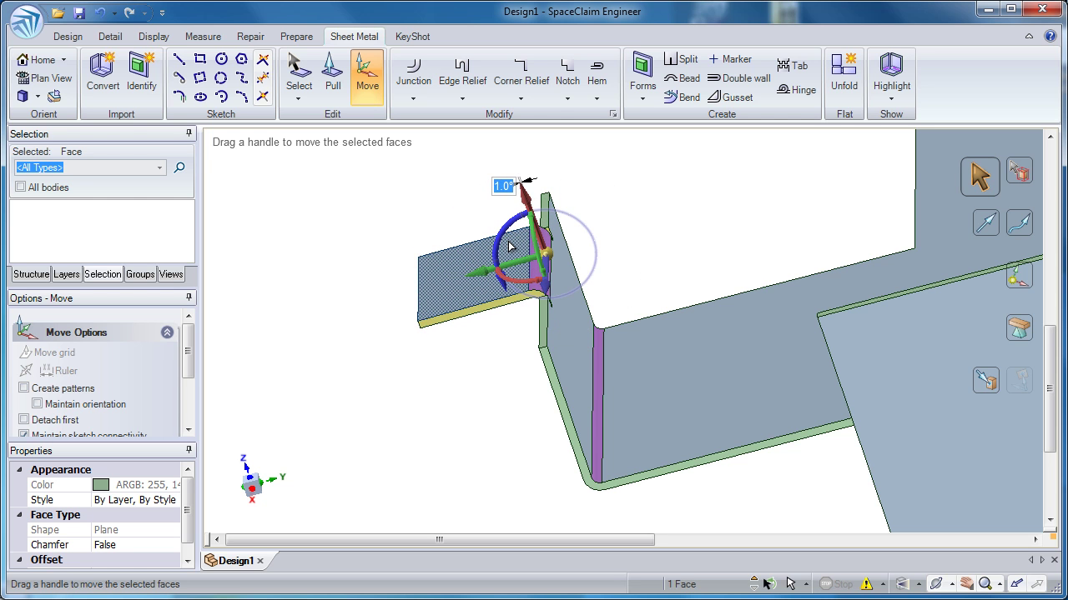
- Examine the Move handle's anchoring on the small tab and its adjoining flange by selecting their faces near different bends
middle_click_drag(540, 238, 512, 233)
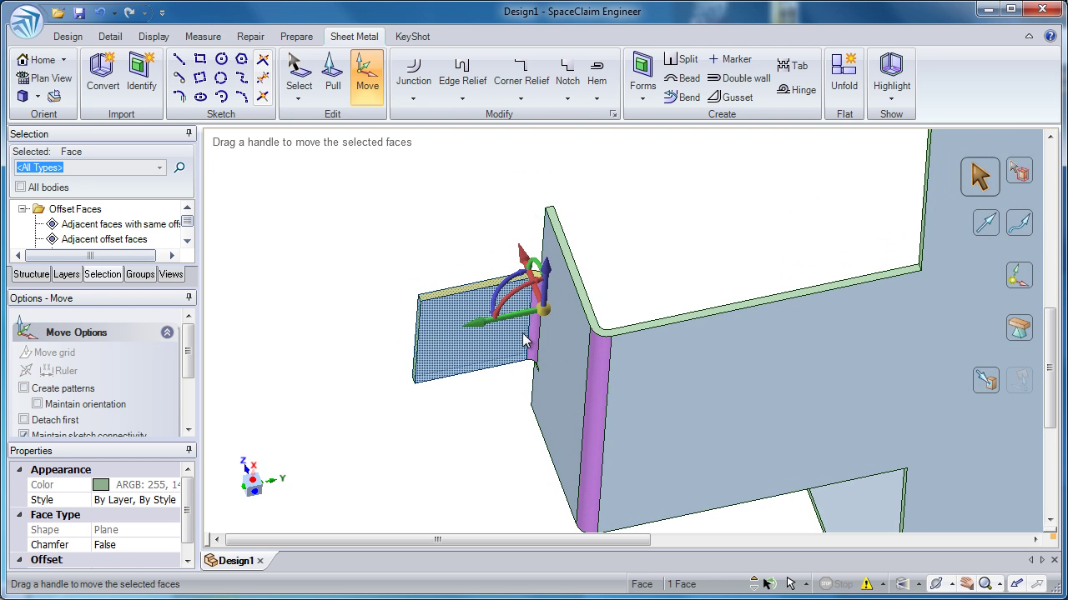
left_click(435, 345)
left_click(432, 268)
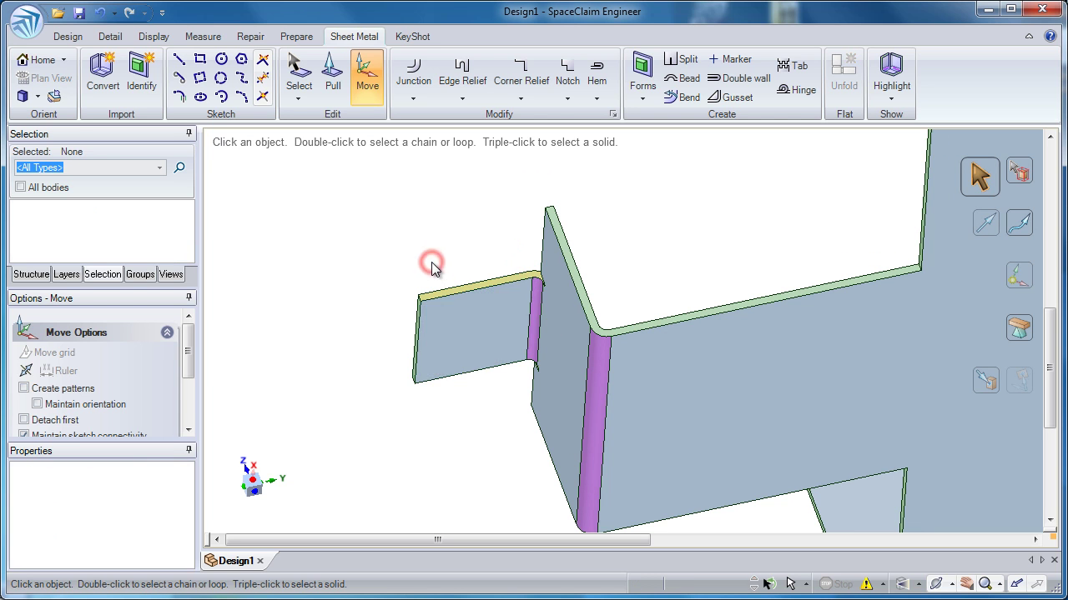
left_click(429, 328)
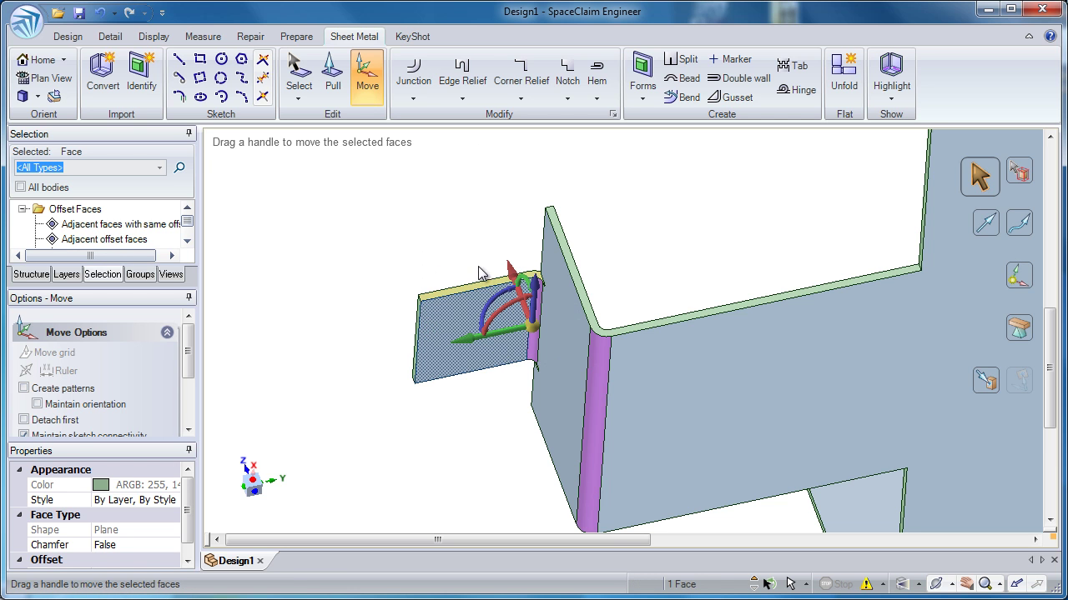
middle_click_drag(492, 279, 506, 336)
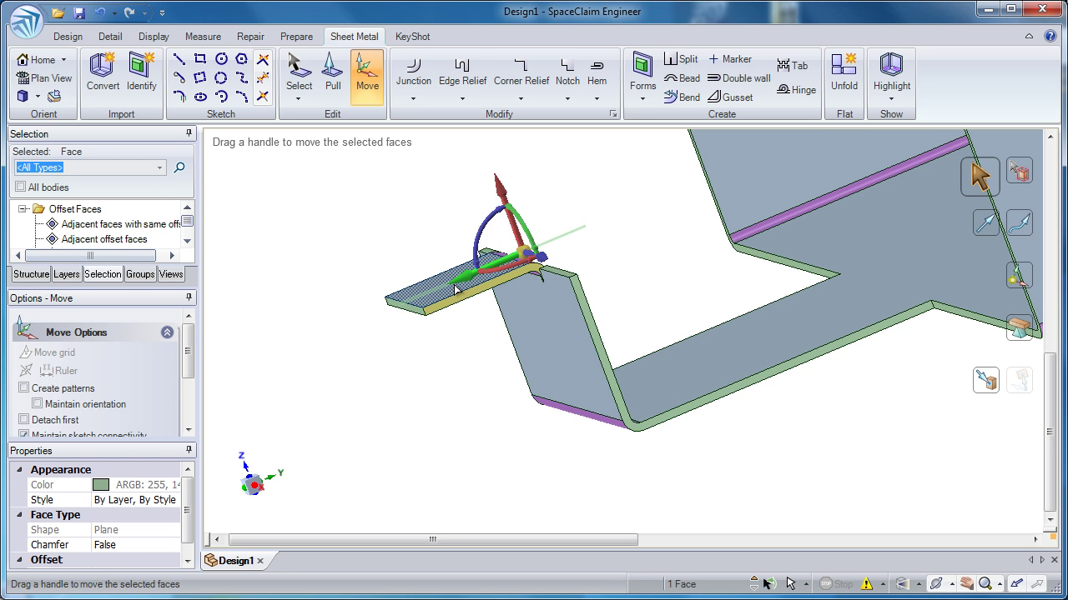
left_click(554, 336)
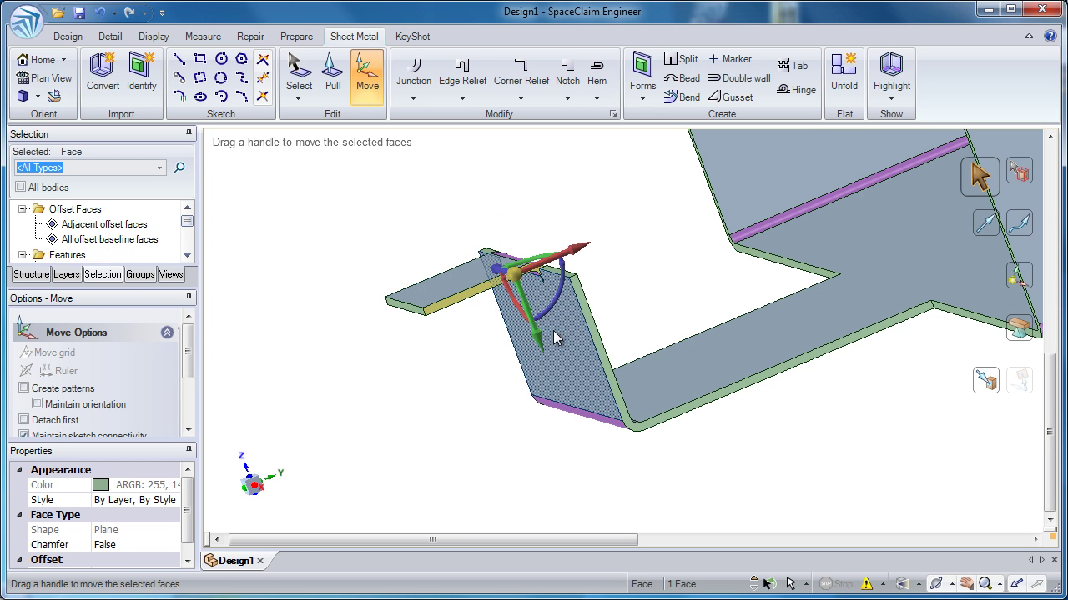
left_click(643, 312)
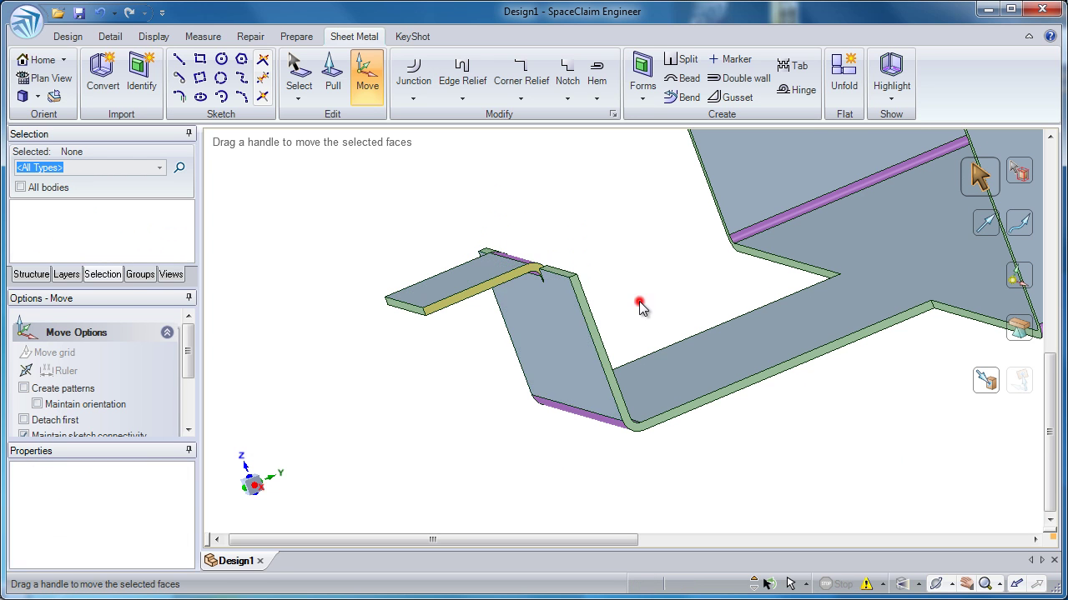
left_click(571, 356)
left_click(603, 253)
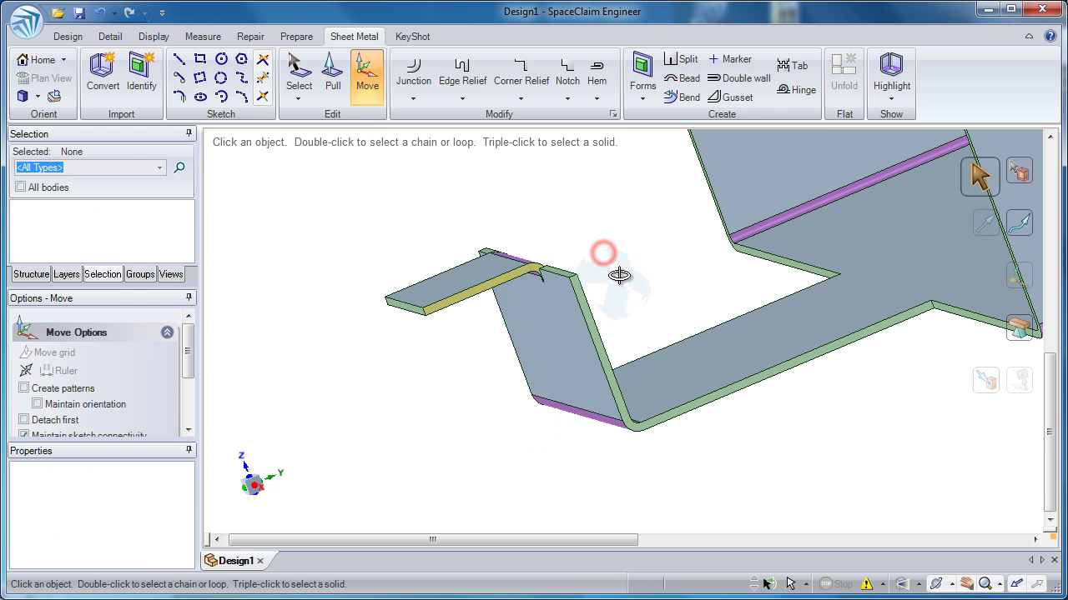
middle_click_drag(619, 275, 579, 297)
left_click(593, 271)
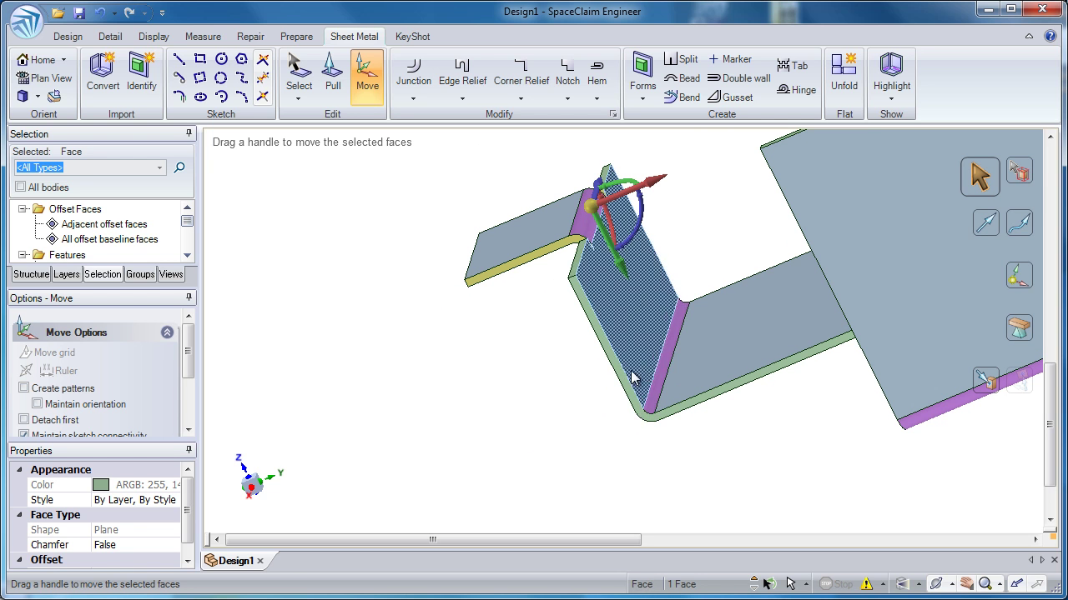
left_click(584, 392)
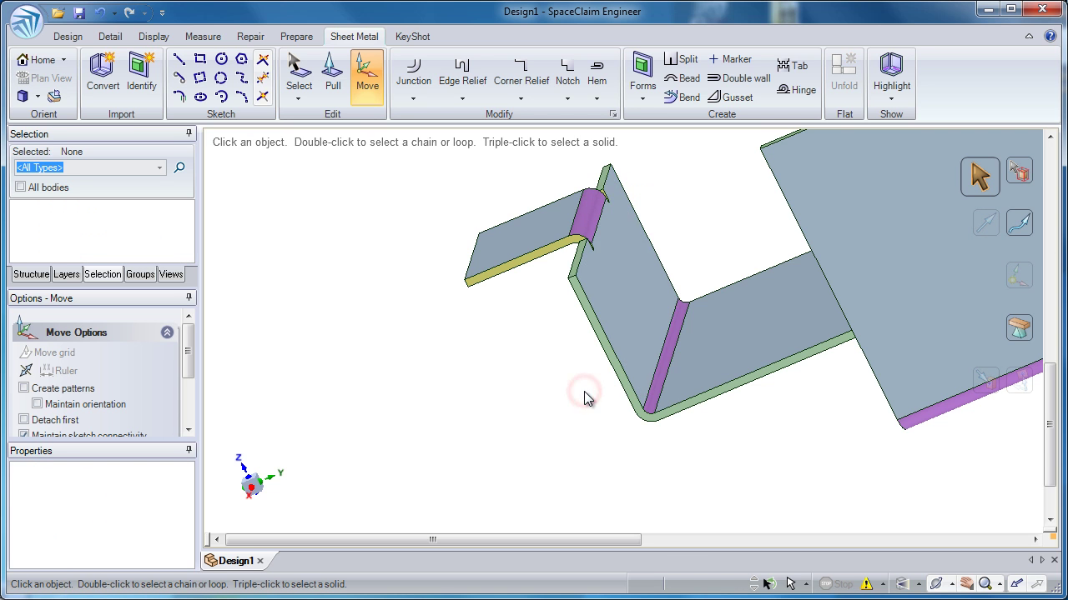
left_click(651, 343)
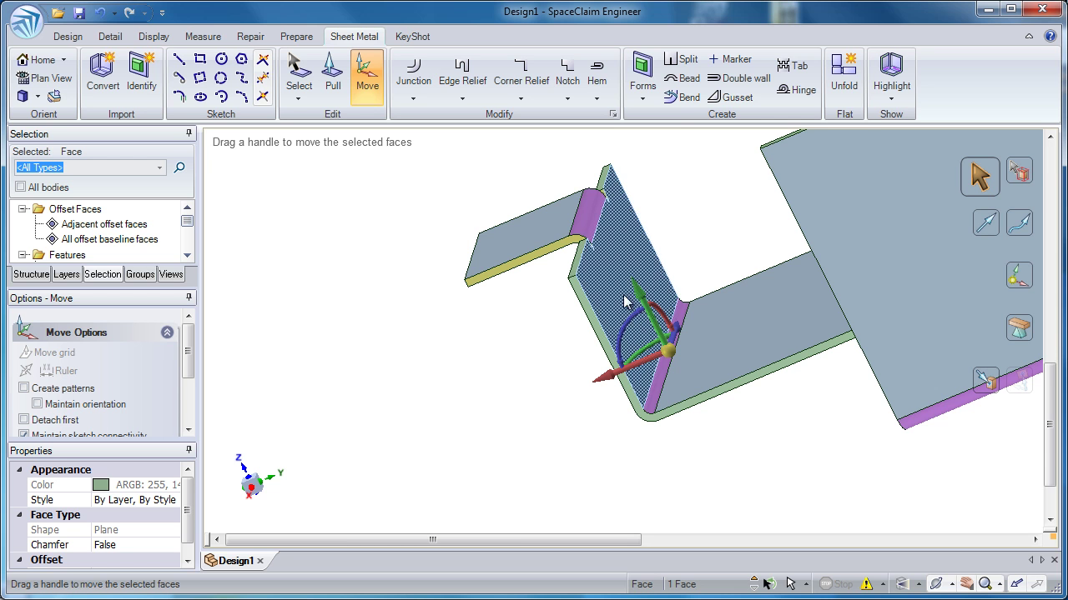
middle_click_drag(576, 221, 581, 157)
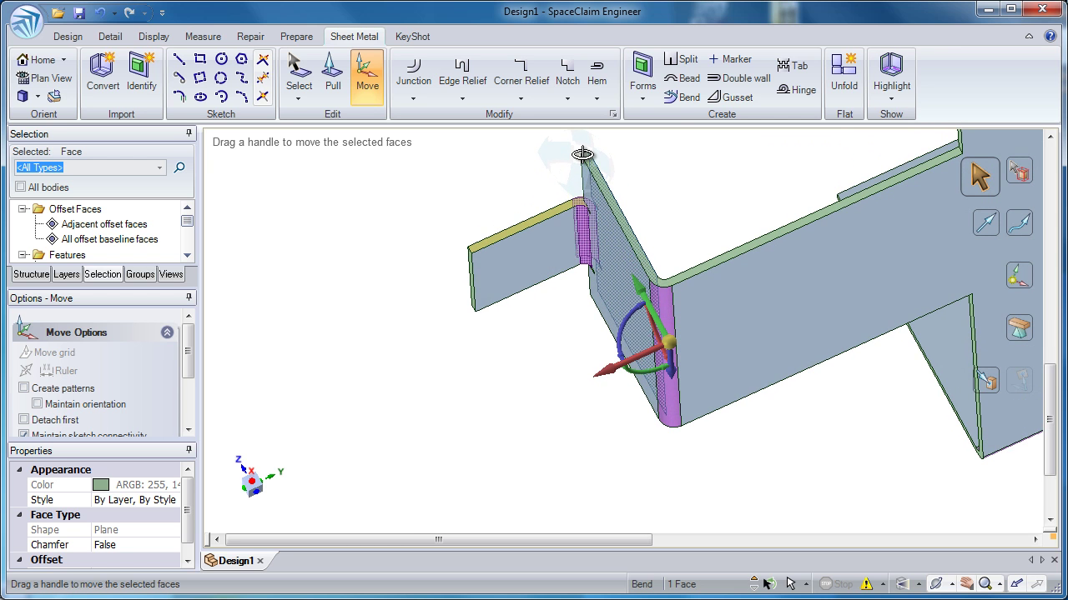
- Rotate the small tab's wall about its bend to a bend angle of 315°
left_click(569, 242)
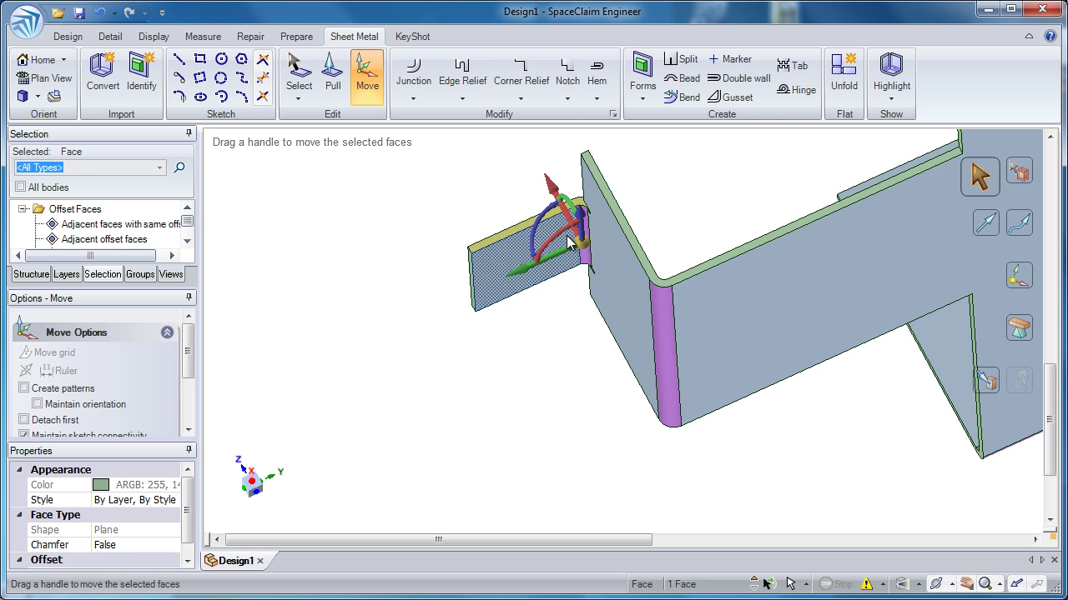
left_click_drag(540, 224, 541, 170)
key("space")
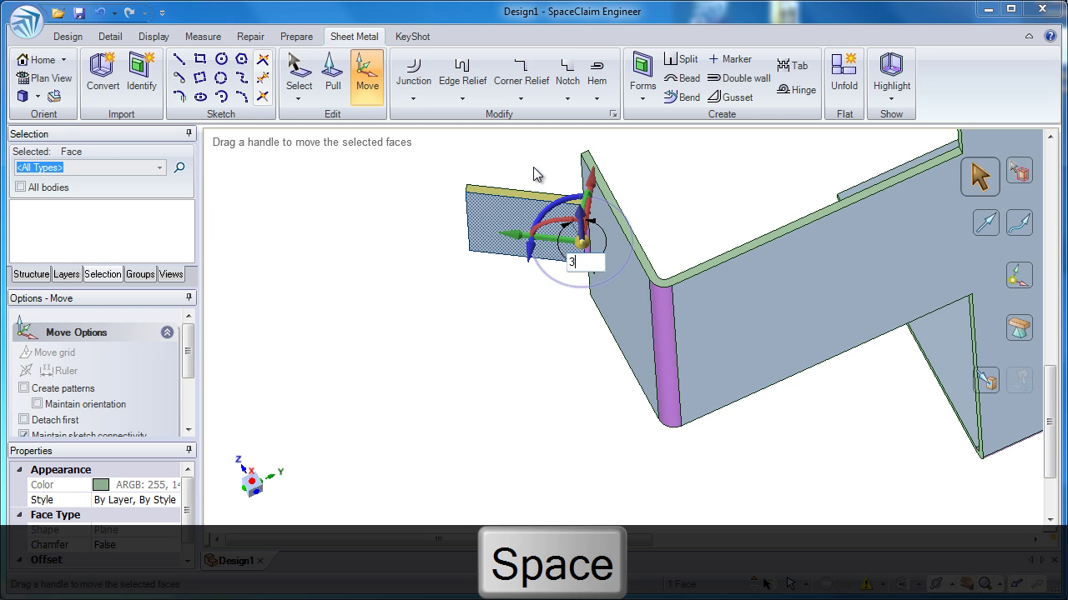
type("315")
key("Return")
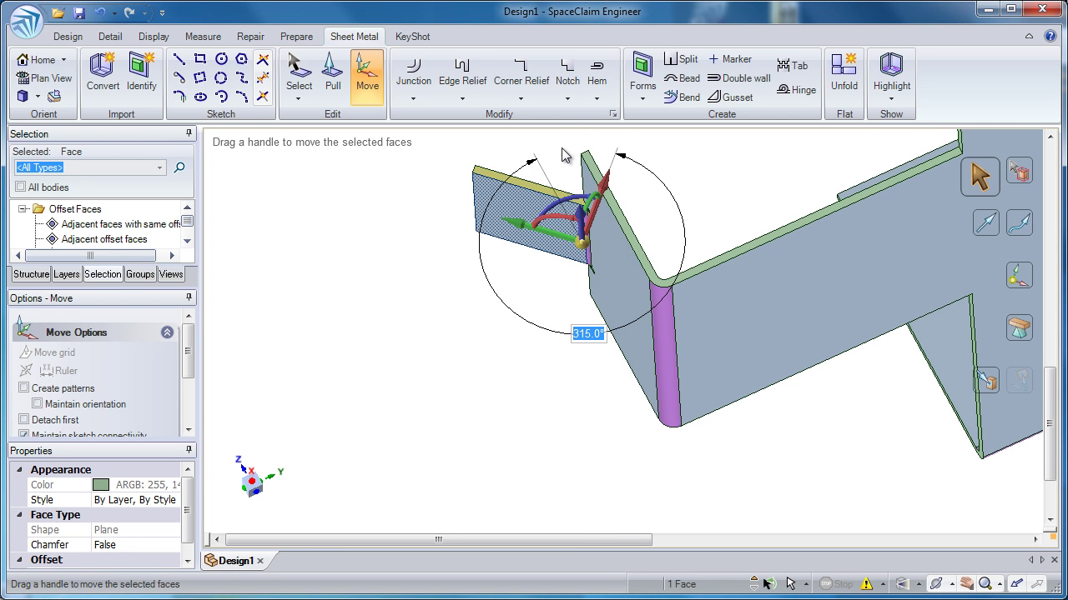
left_click(557, 151)
- Pull the small tab's end edge into a new wall about 0.61 in long, using the adjoining flange face as the direction
middle_click_drag(553, 148, 596, 370)
middle_click_drag(611, 322, 550, 380, "shift")
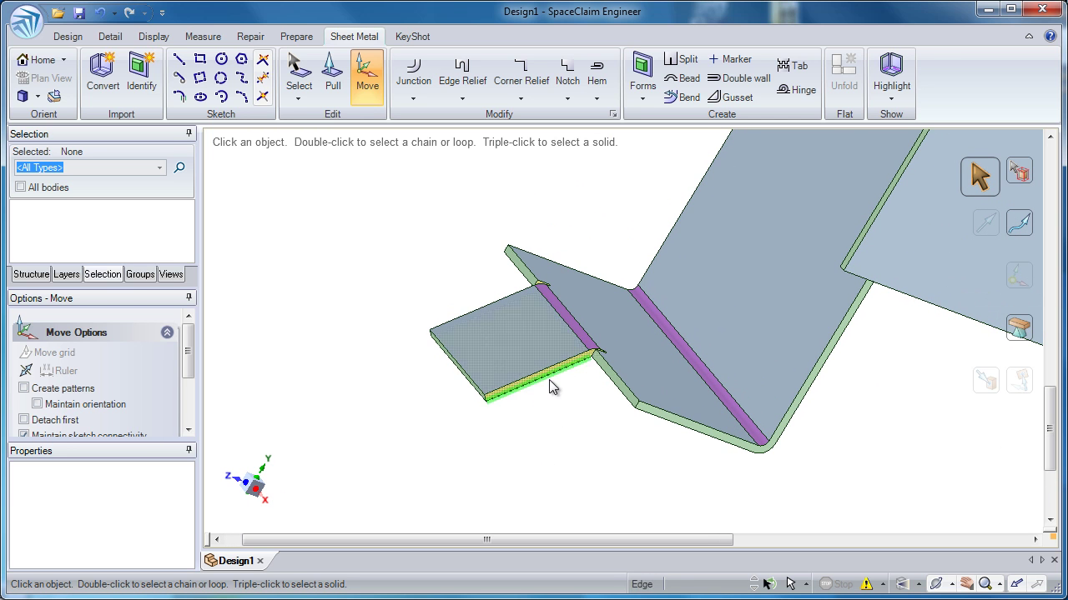
left_click(334, 94)
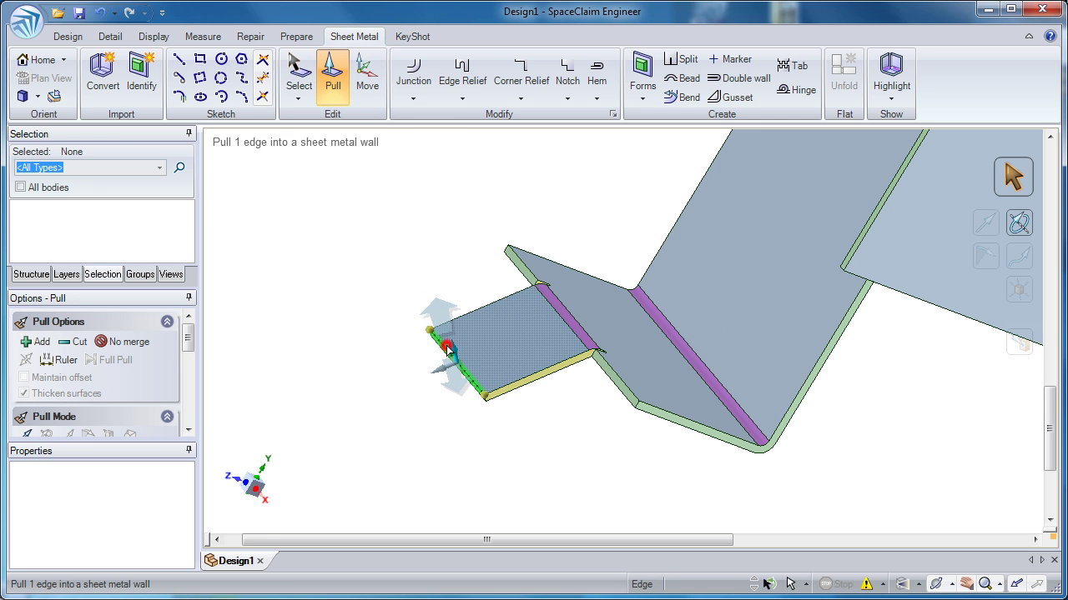
left_click(448, 348)
mouse_move(463, 251)
middle_mouse_down()
mouse_move(575, 232)
mouse_move(512, 231)
mouse_move(578, 369)
mouse_move(595, 381)
mouse_move(565, 429)
mouse_move(541, 387)
mouse_move(619, 370)
middle_mouse_up()
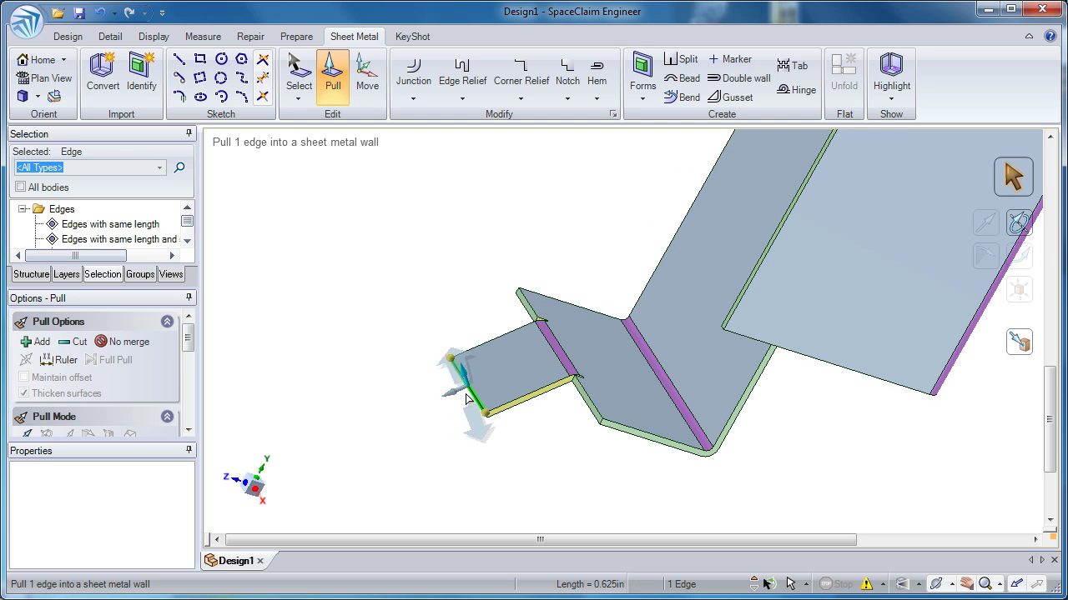
key("alt")
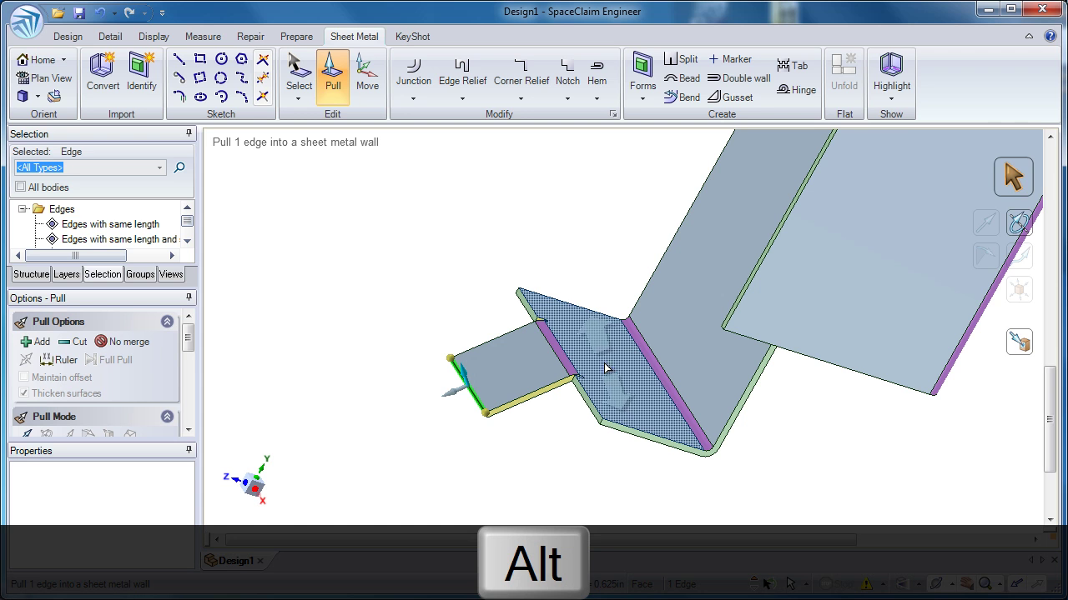
left_click(606, 368, "alt")
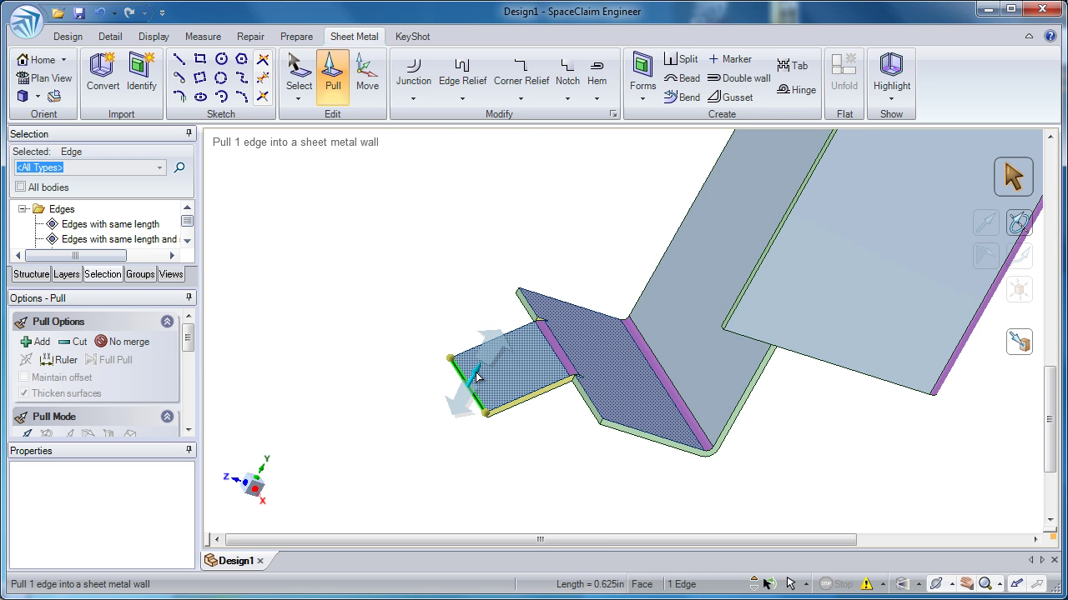
middle_click_drag(433, 291, 410, 305)
left_click_drag(409, 306, 461, 219)
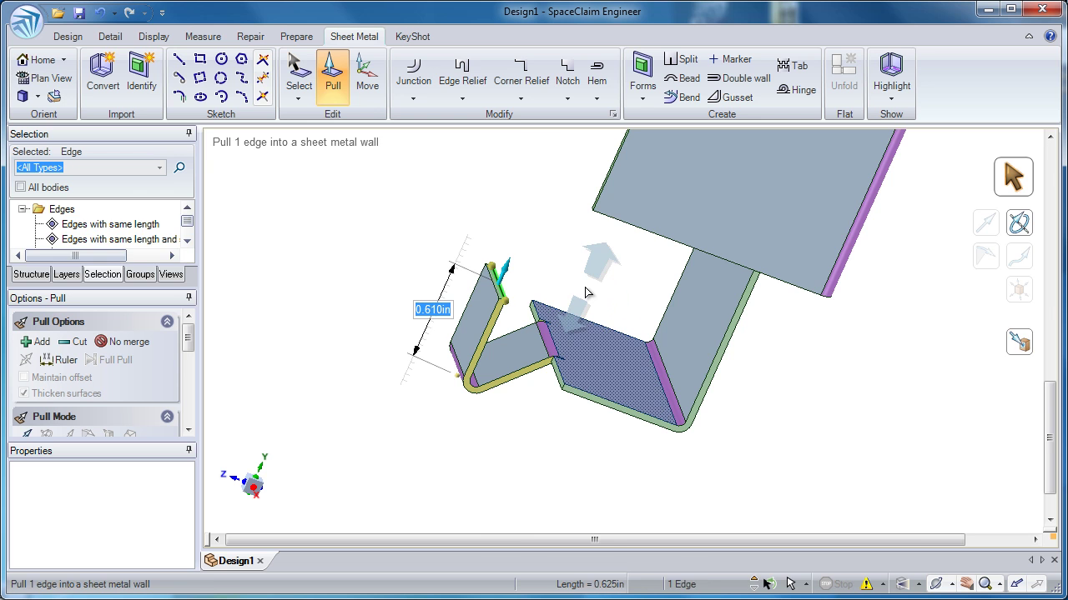
left_click(586, 292)
- Pull the slanted end edge of the side flange outward into a new sheet metal wall
middle_click_drag(584, 292, 663, 314)
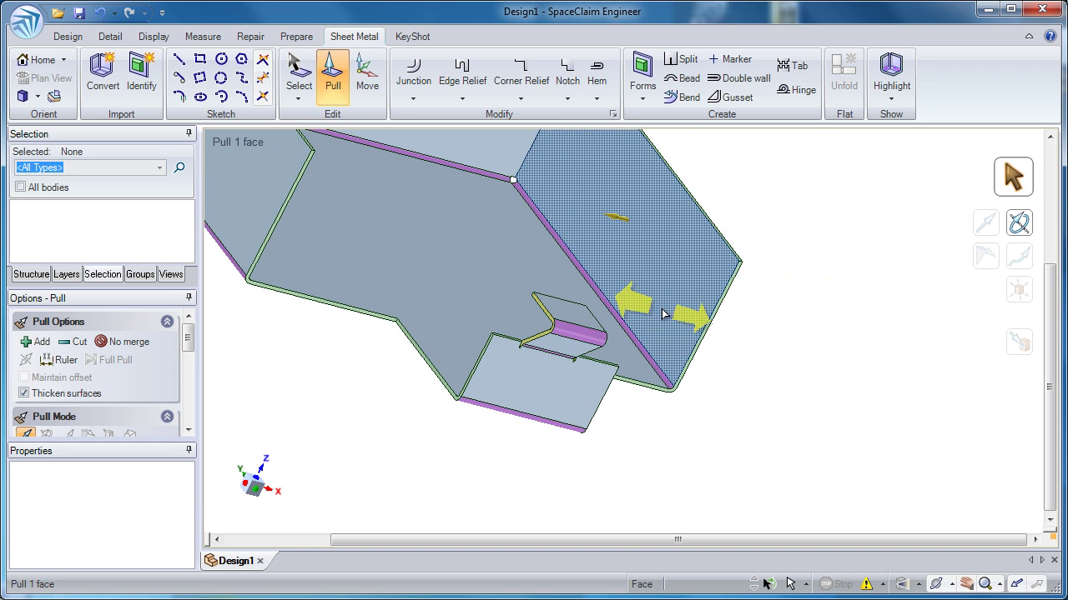
left_click(711, 317)
middle_click_drag(696, 320, 691, 382)
left_click_drag(768, 382, 840, 380)
key("Escape")
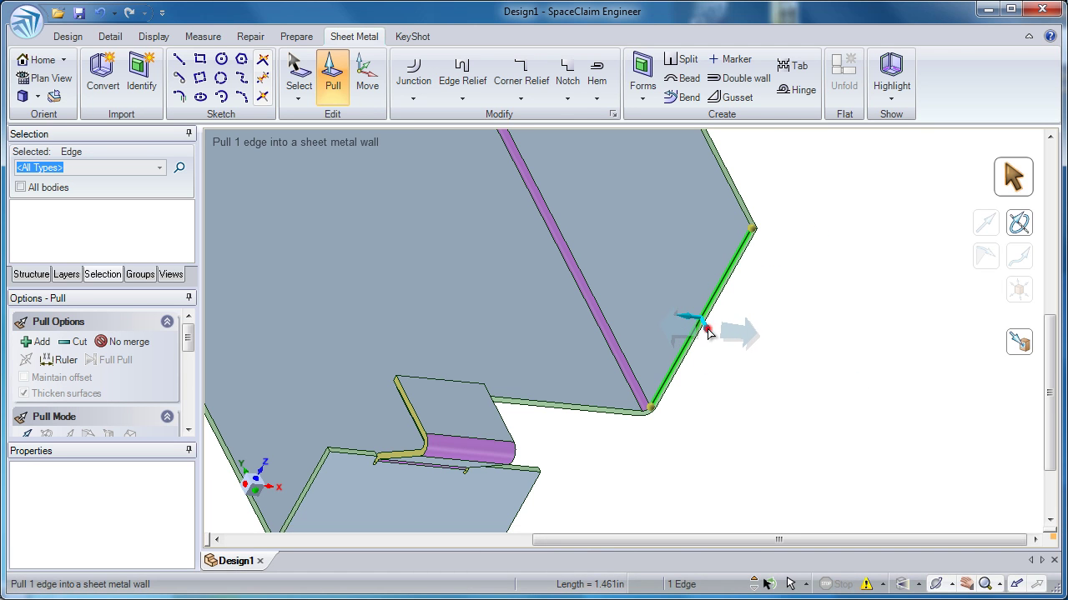
middle_click_drag(695, 328, 698, 362)
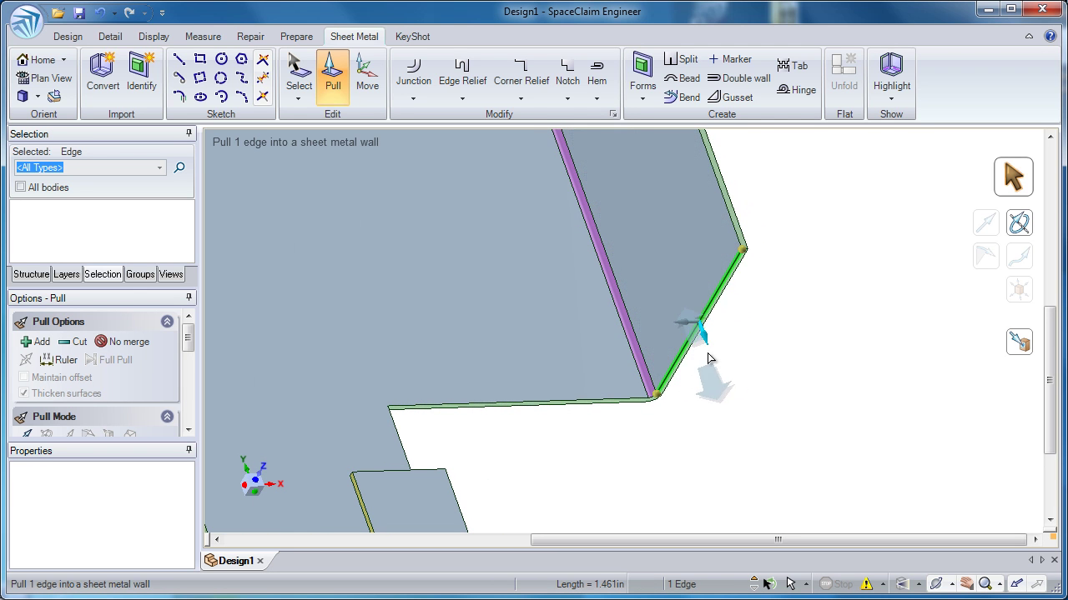
left_click_drag(771, 330, 791, 408)
- Pull the end edge of the opposite side flange back onto itself into a simple hem about 0.209 in long
middle_click_drag(767, 281, 784, 320)
middle_click_drag(486, 392, 868, 331, "ctrl")
middle_click_drag(370, 424, 366, 392)
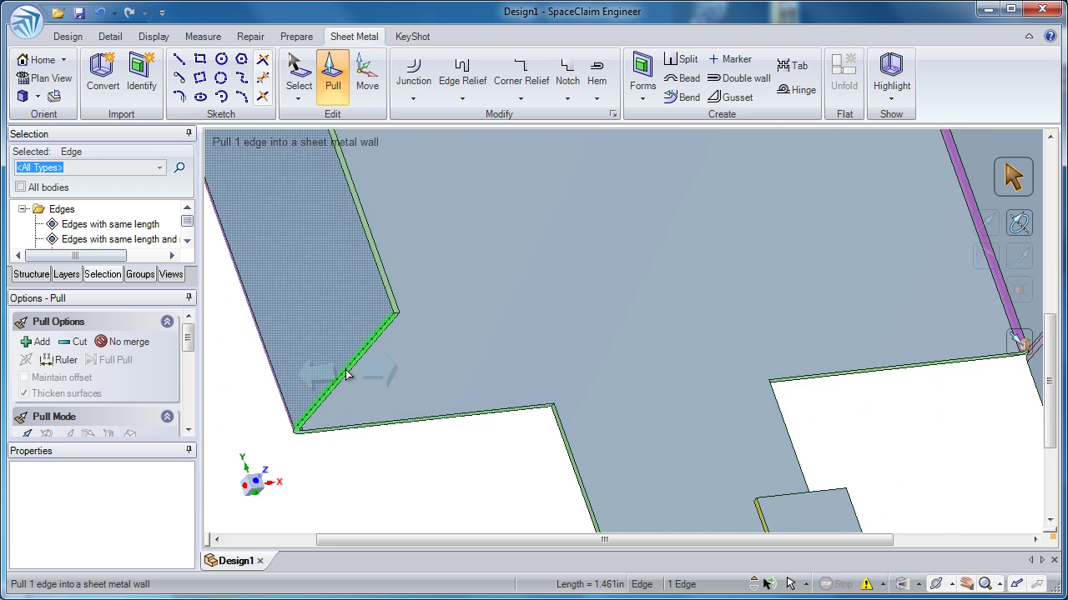
left_click(346, 373)
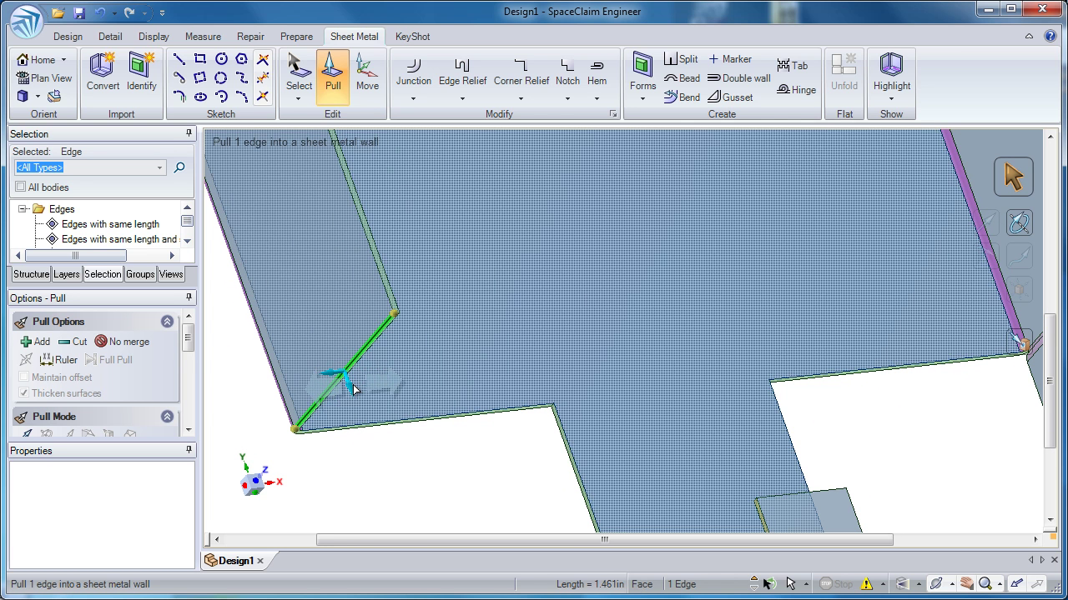
left_click(351, 390)
left_click_drag(392, 398, 387, 374)
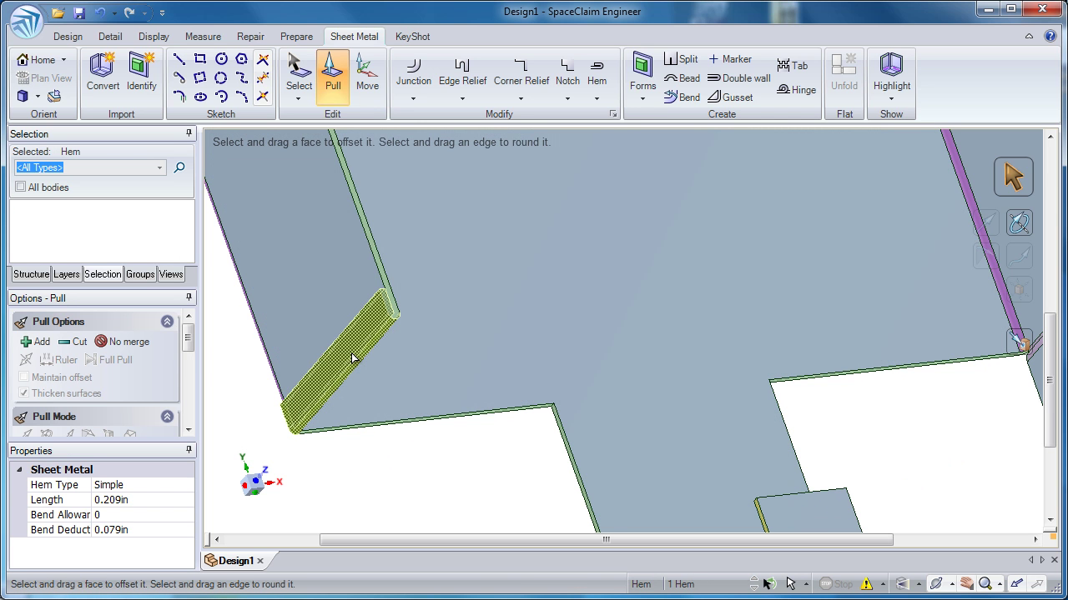
- Change the new simple hem to the open, U-shaped hem type
left_click(351, 356)
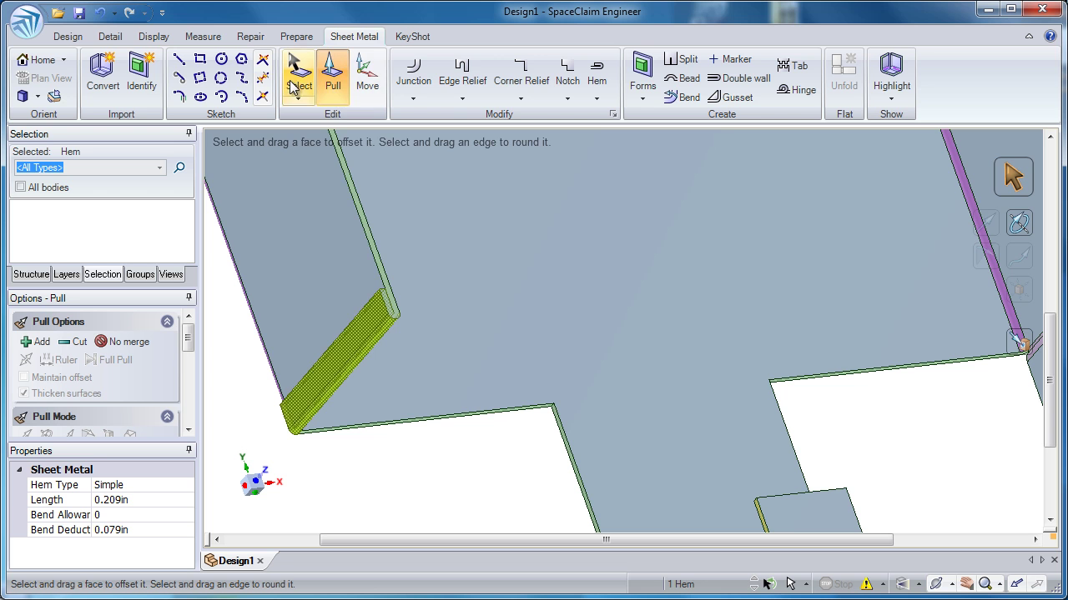
left_click(361, 332)
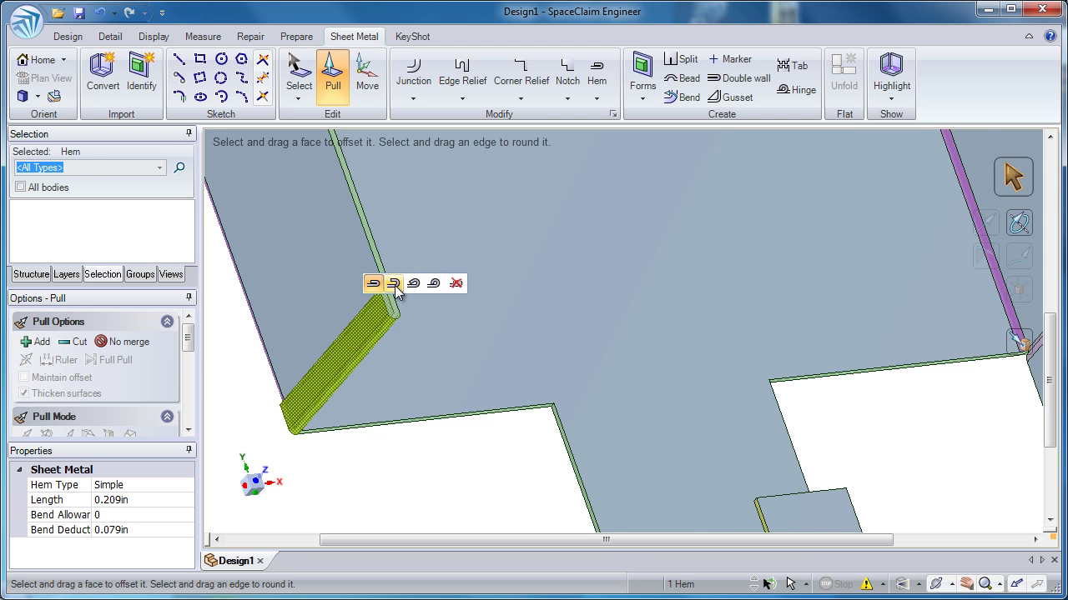
left_click(392, 284)
left_click(451, 451)
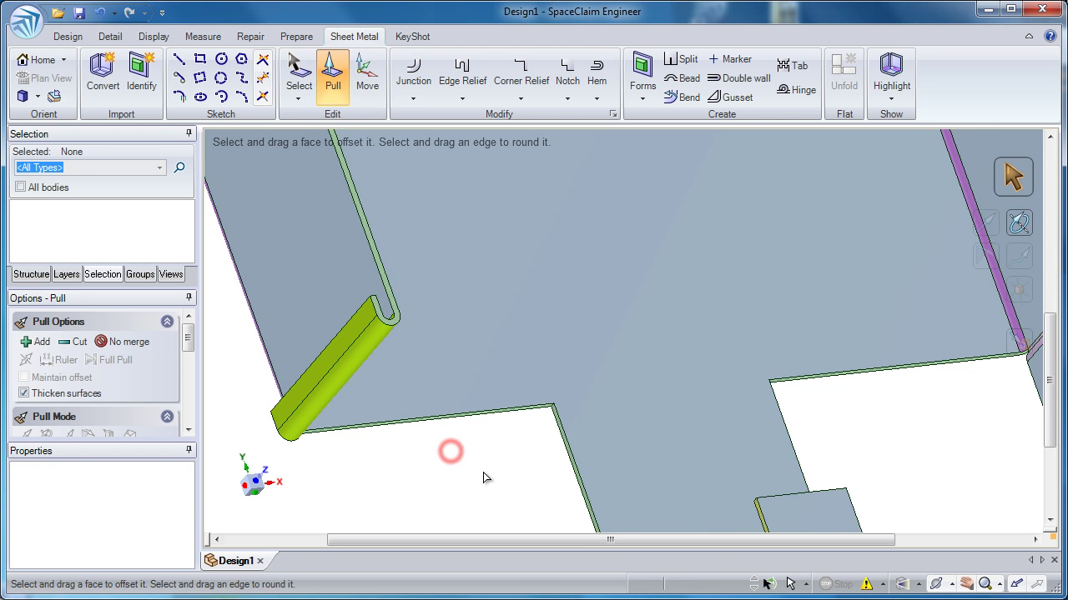
- Pull a wall about 0.6 in wide from the base extension's free side edge, set back about 0.5 in from the inner corner
scroll(483, 471, "down", 3)
middle_click_drag(513, 461, 408, 354, "shift")
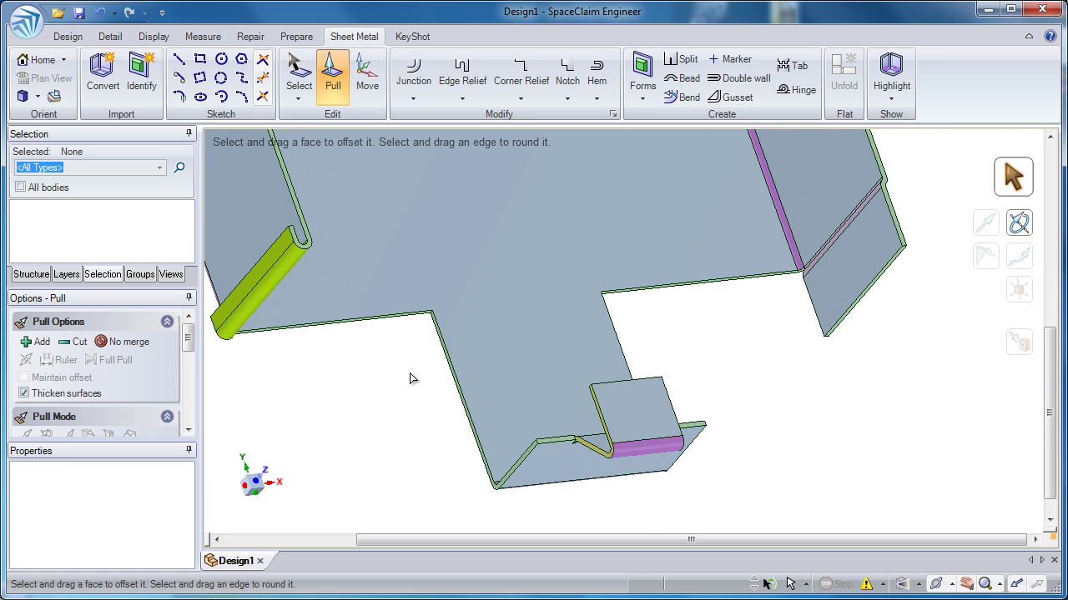
left_click(467, 415)
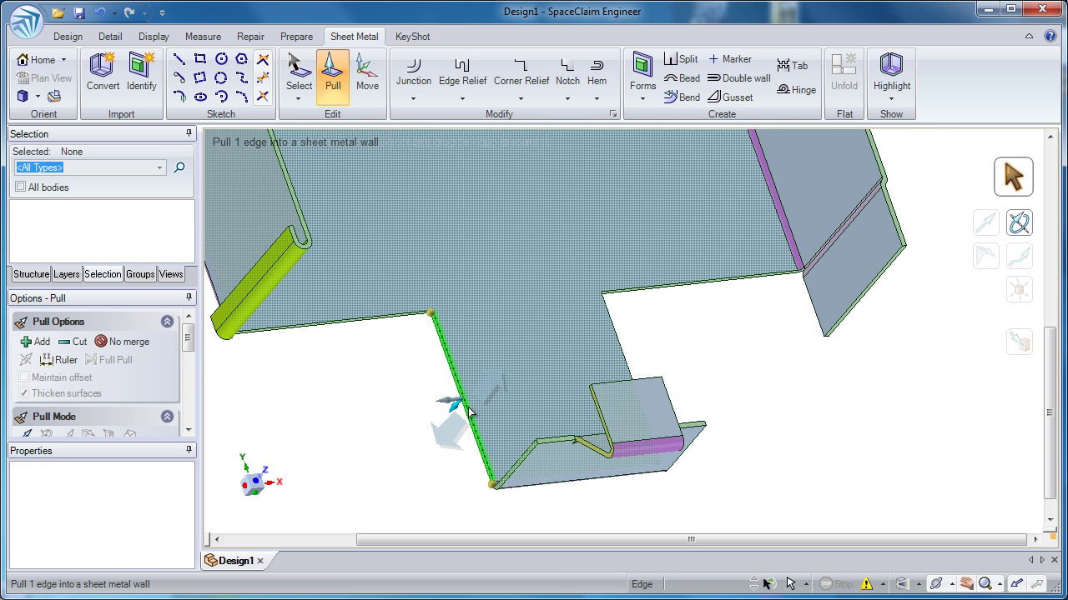
left_click(469, 411)
left_click_drag(435, 312, 455, 369)
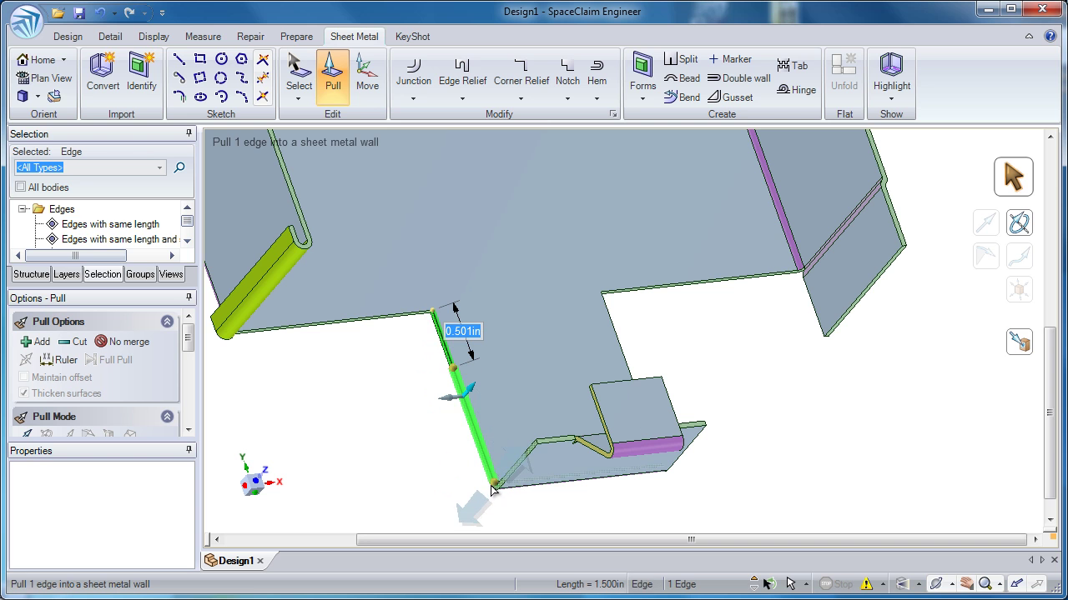
left_click_drag(496, 486, 392, 464)
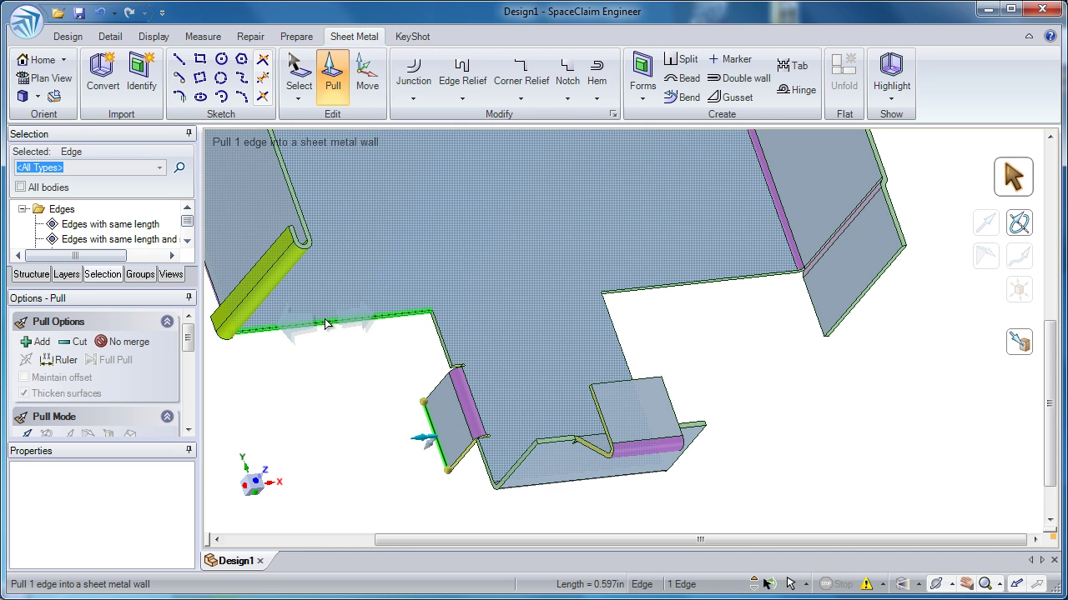
- Inset both ends of the base edge beside the open hem and pull it into a wall about 1.05 in wide
left_click(326, 323)
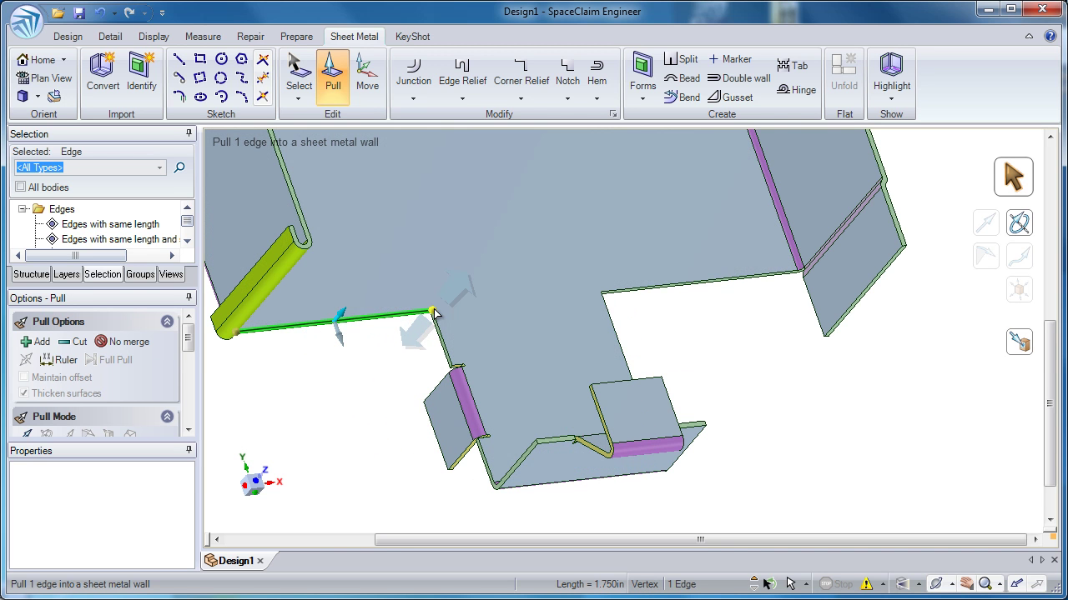
left_click_drag(432, 312, 408, 314)
left_click_drag(236, 336, 313, 417)
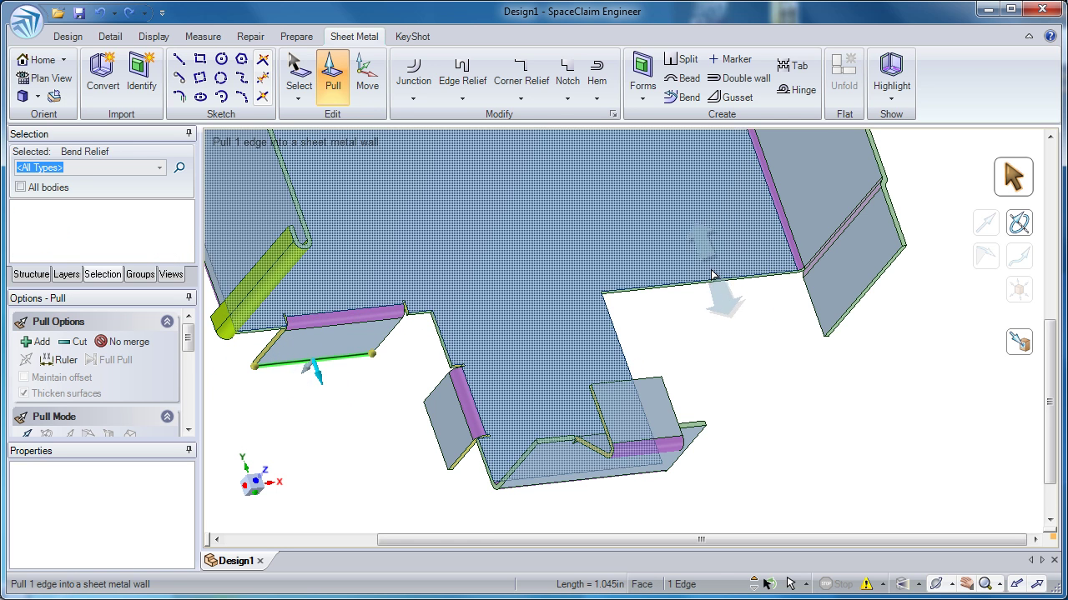
- Inset both ends of the base edge across the extension from the open hem and pull it into a partial-width wall
left_click(708, 279)
left_click_drag(603, 293, 648, 288)
left_click_drag(799, 271, 728, 351)
left_click(727, 347)
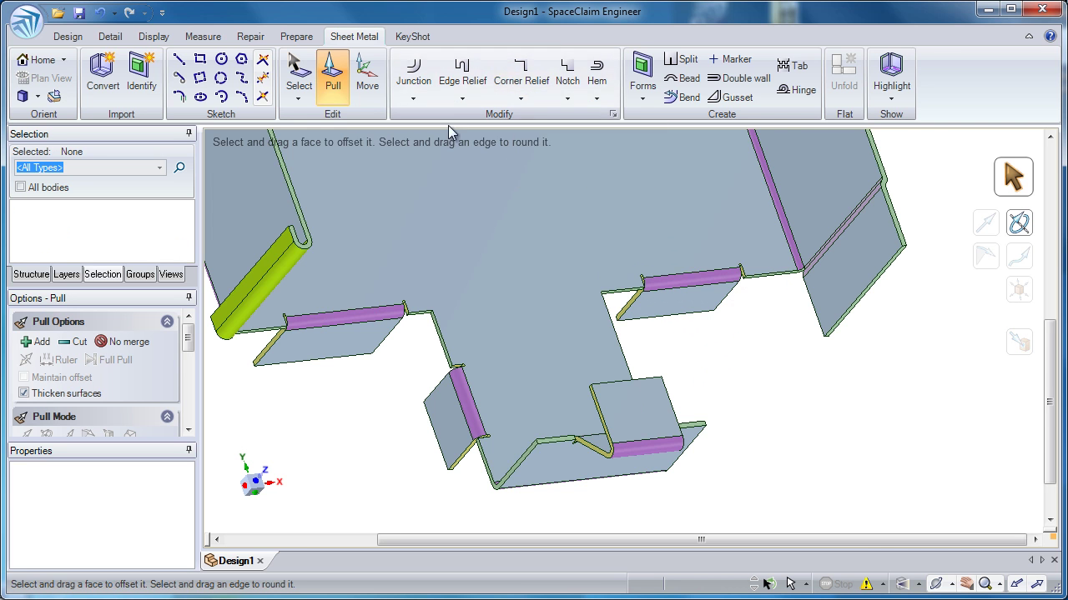
- Change the bend relief at the hem-side end of the base flange beside the open hem to the rectangular type
scroll(281, 352, "up", 5)
left_click(269, 344)
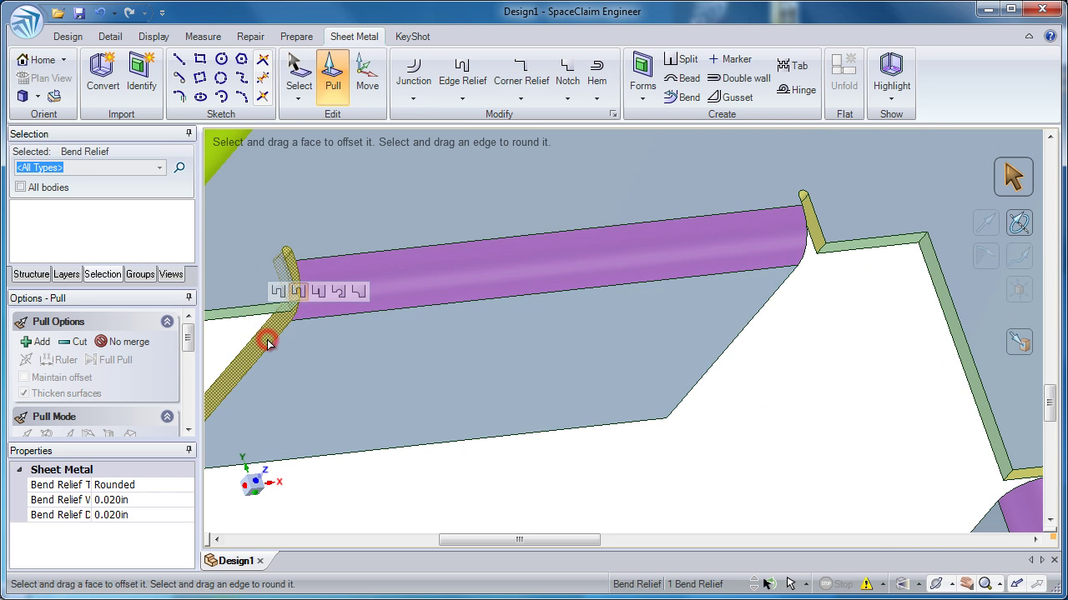
left_click(278, 293)
- Change the extension side flange's bend reliefs to Rip at the inner-corner end and Circular at the free end
middle_click_drag(867, 406, 779, 310, "shift")
left_click(814, 318)
left_click(866, 267)
middle_click_drag(877, 317, 766, 134, "shift")
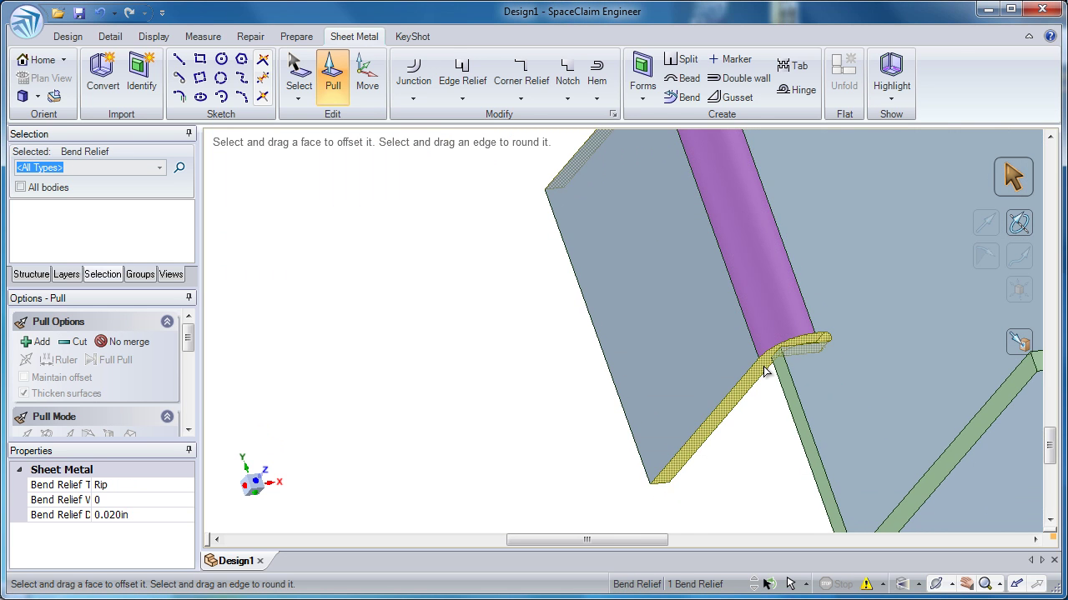
left_click(764, 367)
left_click(830, 318)
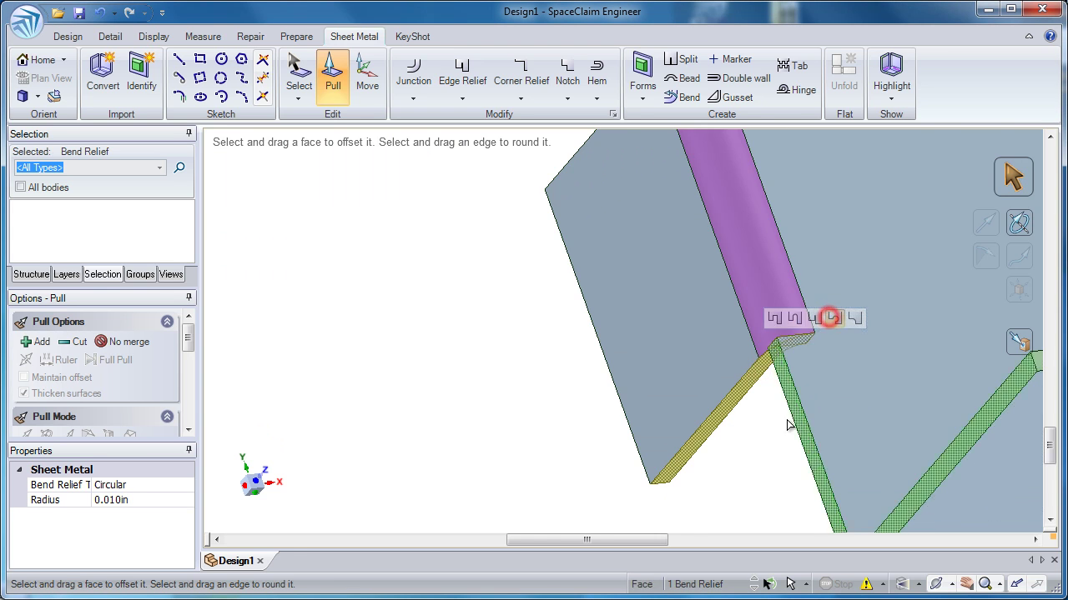
- Change the bend relief at the extension-side end of the newest base flange to Smooth
scroll(797, 387, "down", 5)
scroll(753, 379, "up", 8)
scroll(753, 378, "up", 3)
left_click(724, 307)
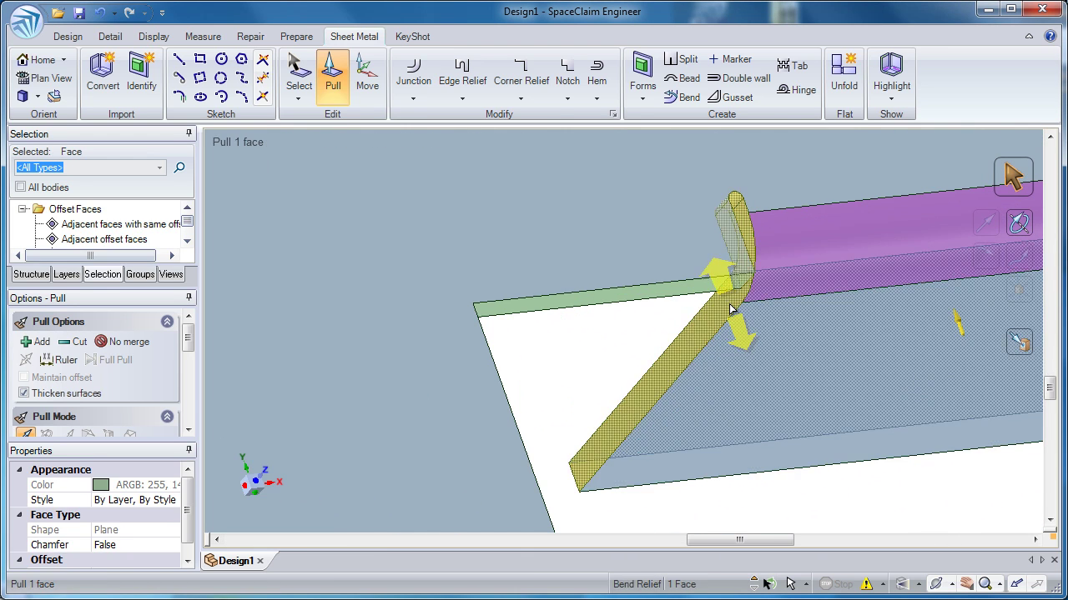
left_click(722, 299)
left_click(816, 256)
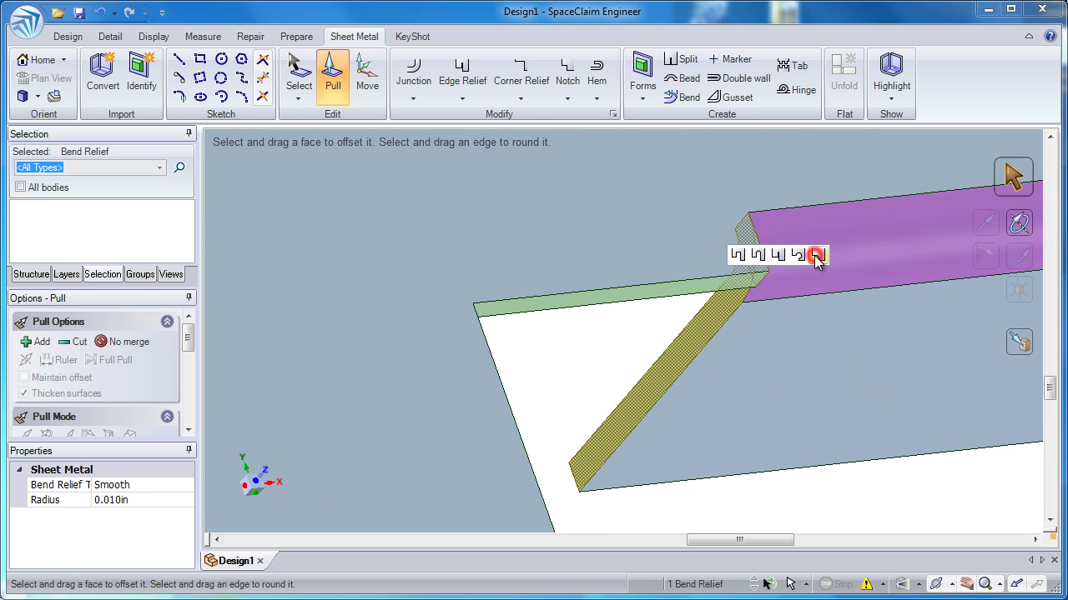
- Unfold the sheet metal part into a flat pattern using the large base face
scroll(753, 434, "down", 8)
scroll(700, 202, "down", 6)
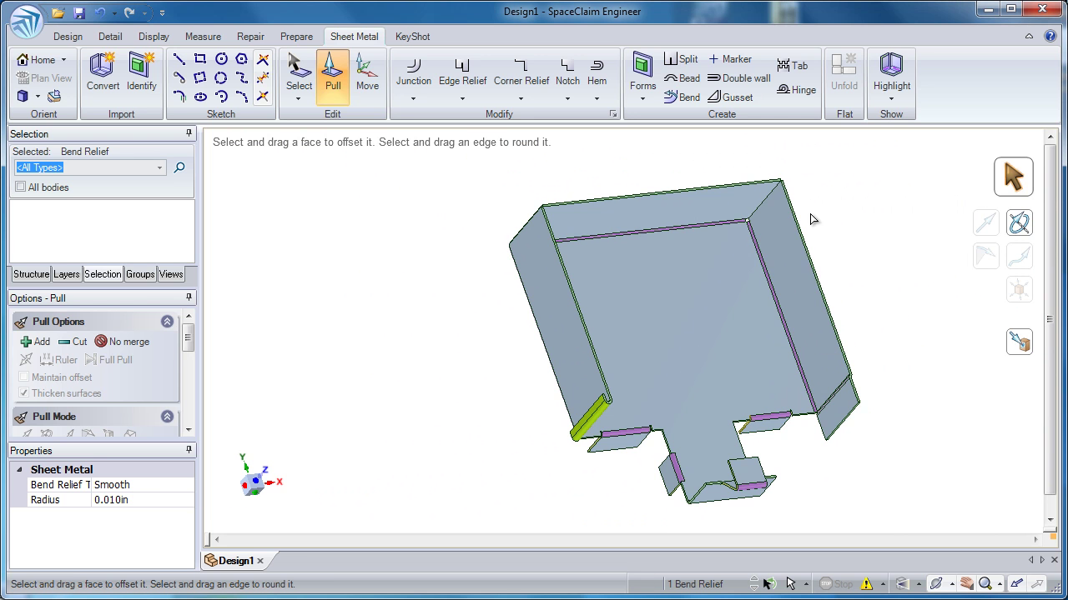
left_click(299, 75)
middle_click_drag(836, 274, 849, 264)
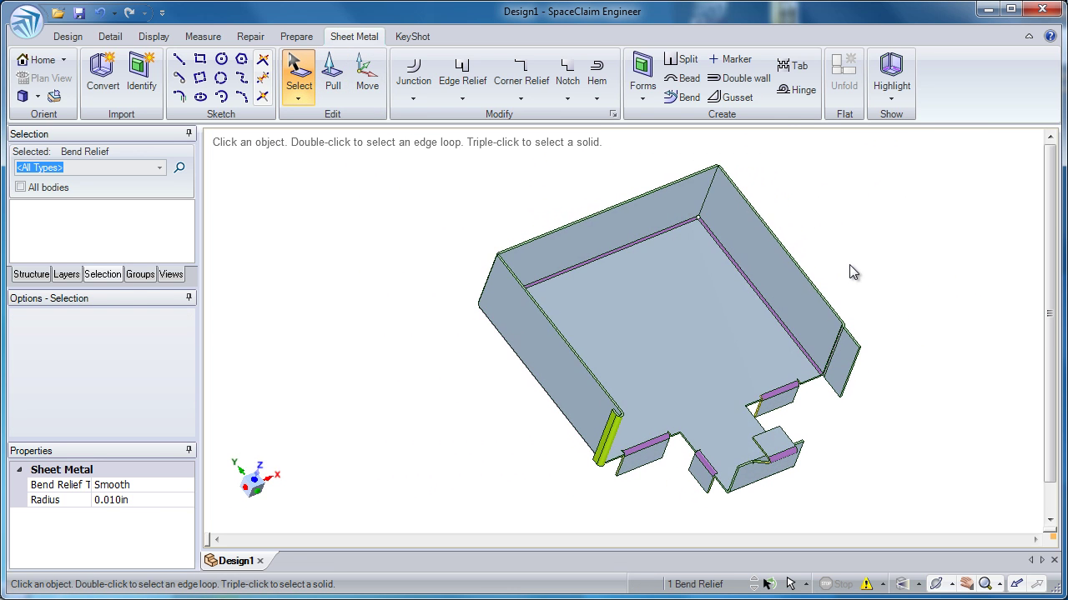
left_click(731, 333)
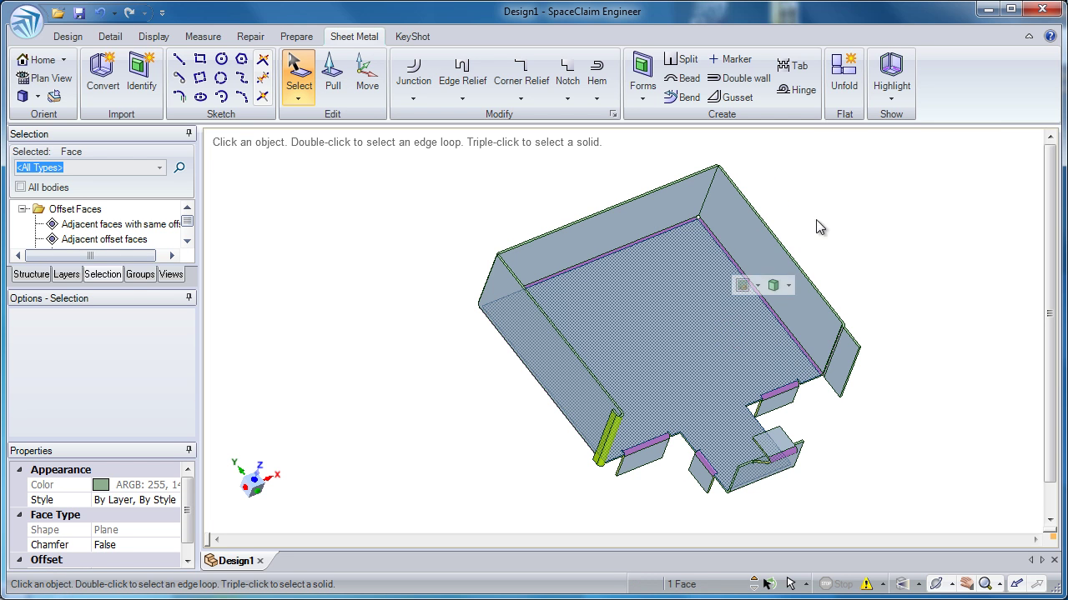
left_click(847, 99)
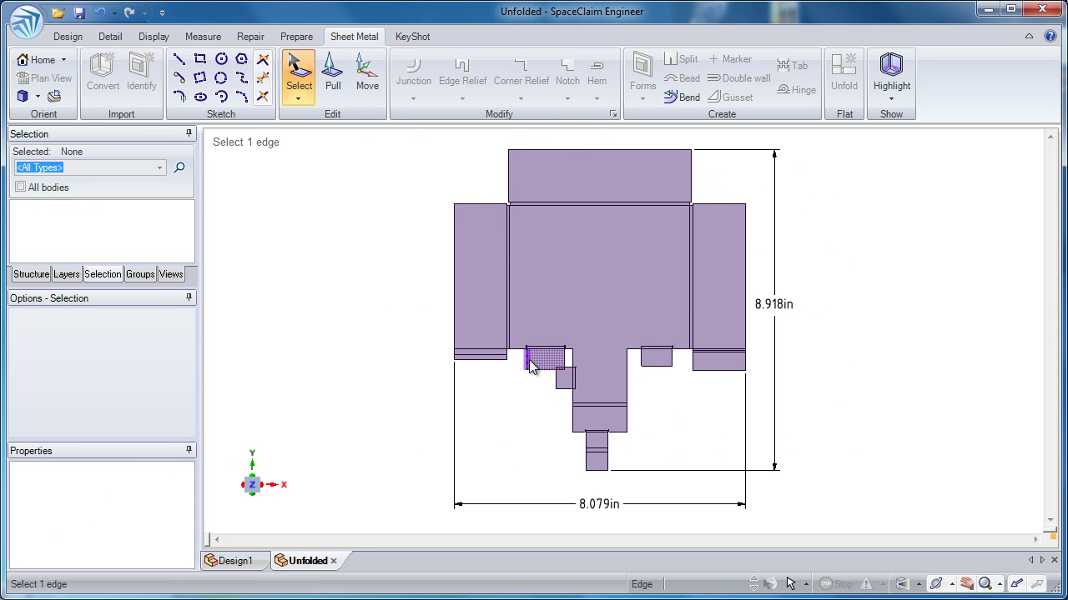
- Examine the bend relief shapes and the area between the two neighbouring flanges in the flat pattern
scroll(531, 359, "up", 10, "ctrl")
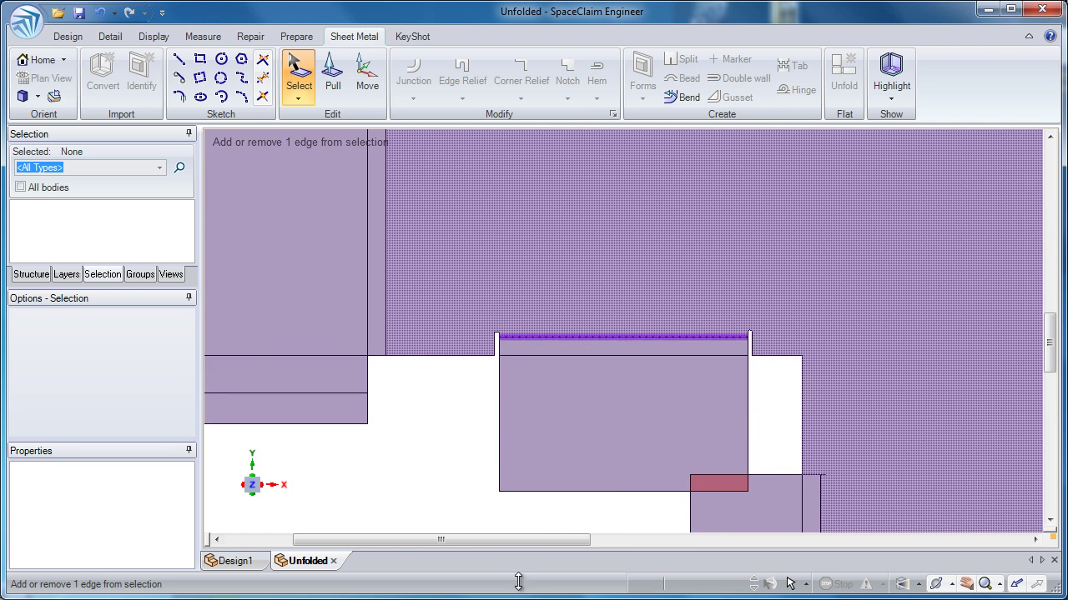
scroll(502, 379, "up", 4)
middle_click_drag(901, 401, 590, 151, "shift")
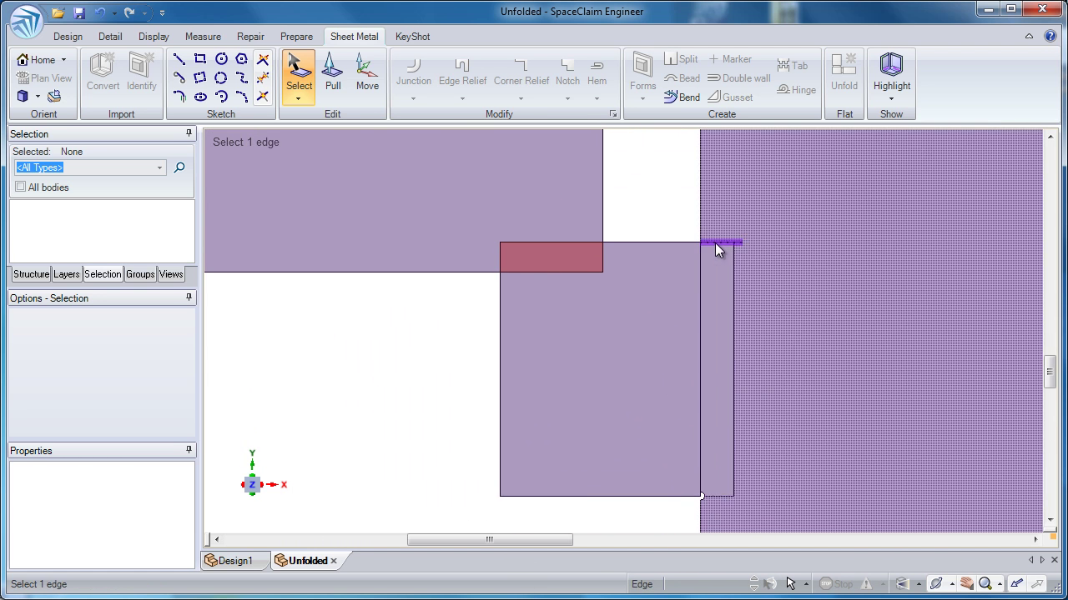
middle_click_drag(877, 352, 707, 357, "shift")
scroll(707, 351, "up", 2)
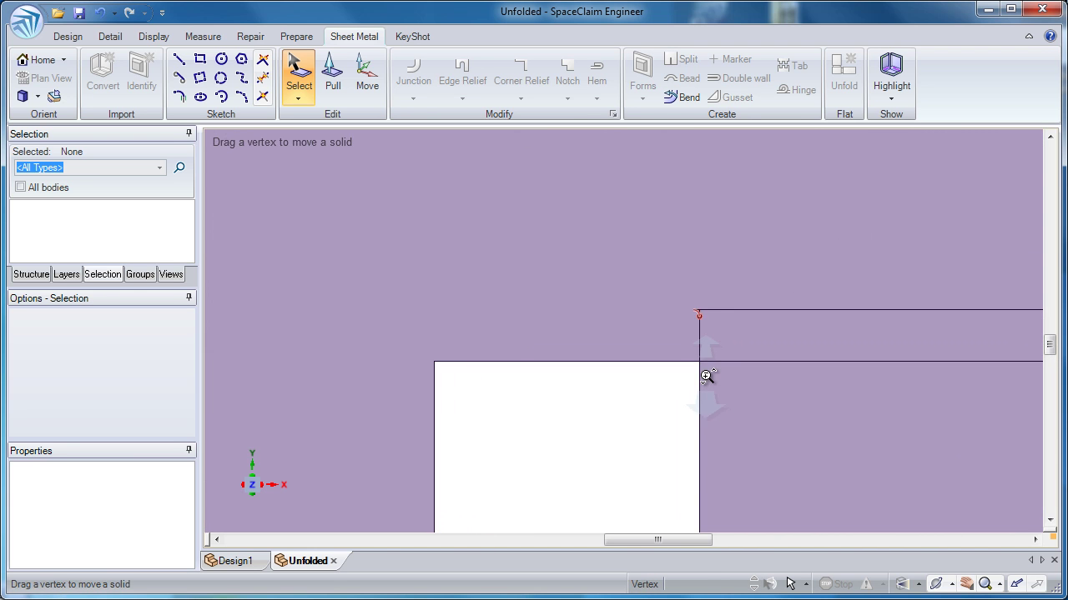
middle_click_drag(699, 441, 670, 186, "ctrl")
middle_click_drag(512, 452, 600, 487, "shift")
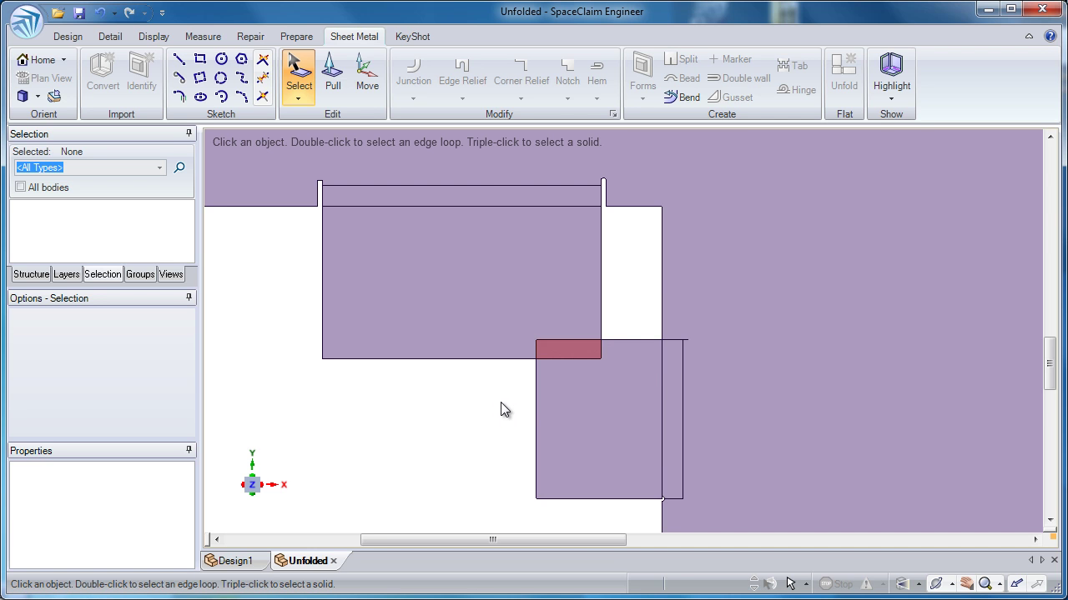
- Move the extension-side end of the flange beside the hem inward with its bend relief, and check the clearance in the flat pattern
left_click(243, 564)
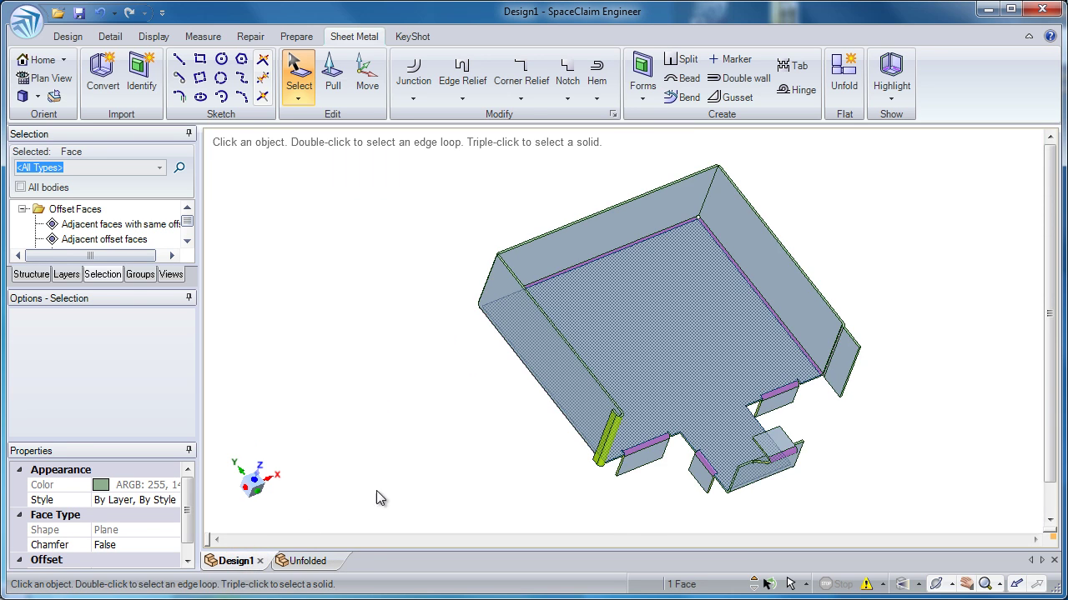
scroll(550, 359, "up", 6)
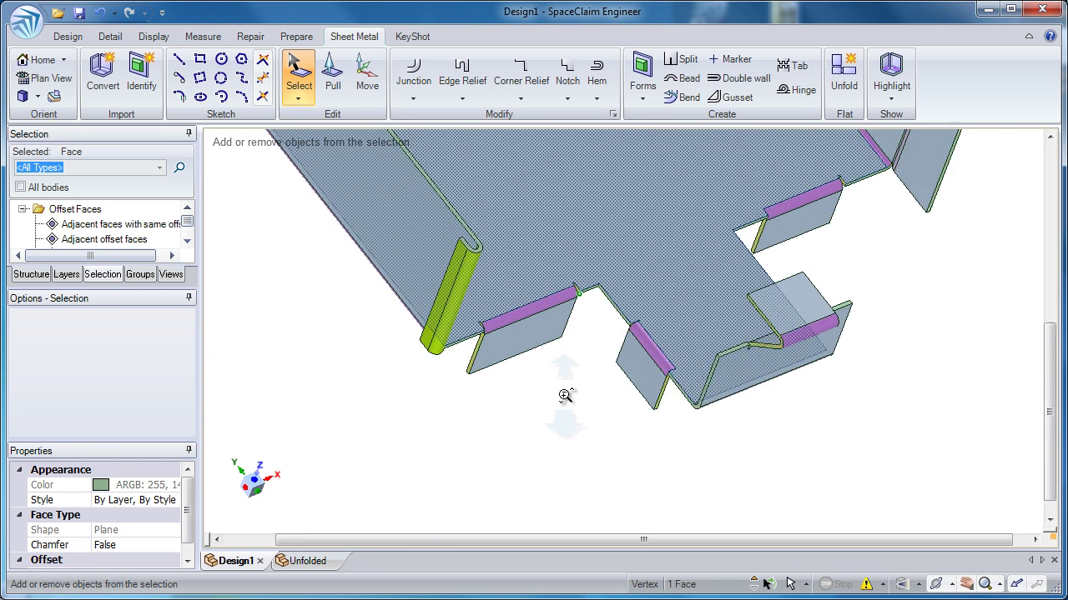
middle_click_drag(550, 403, 506, 422)
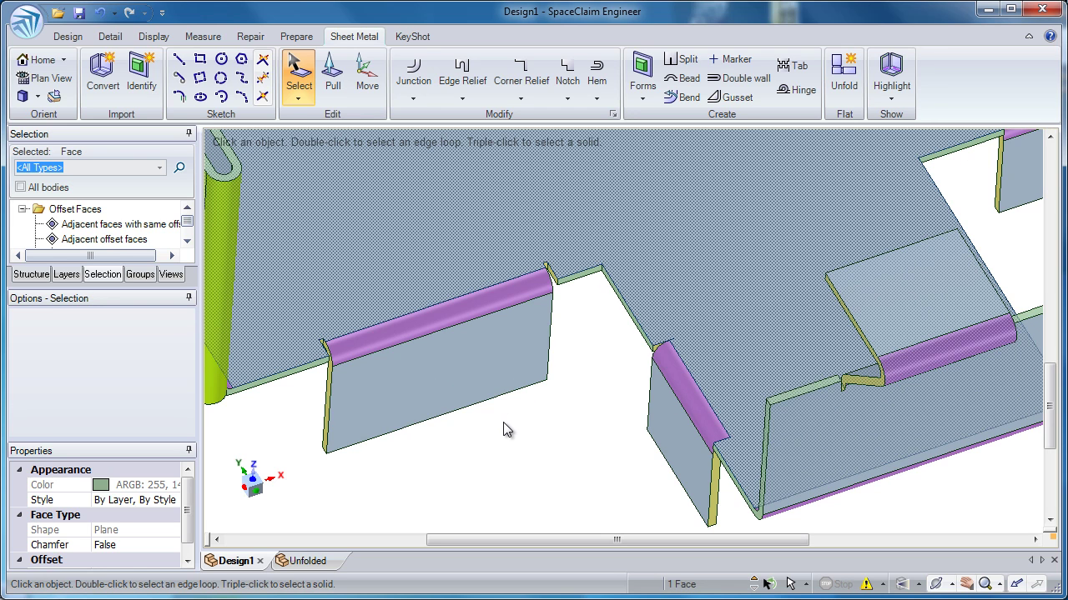
left_click(368, 98)
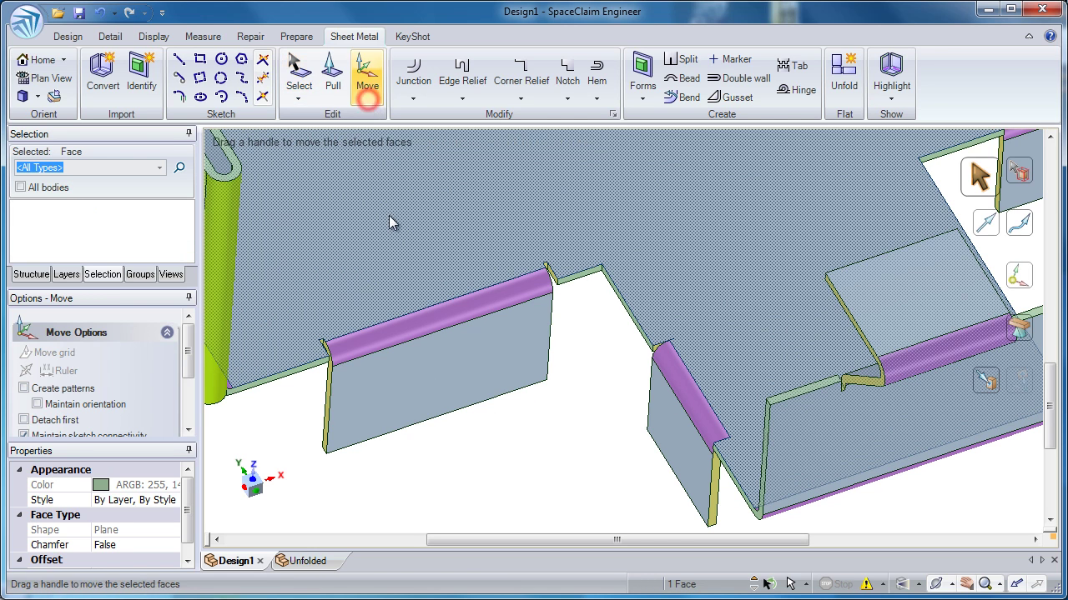
left_click_drag(480, 440, 584, 257)
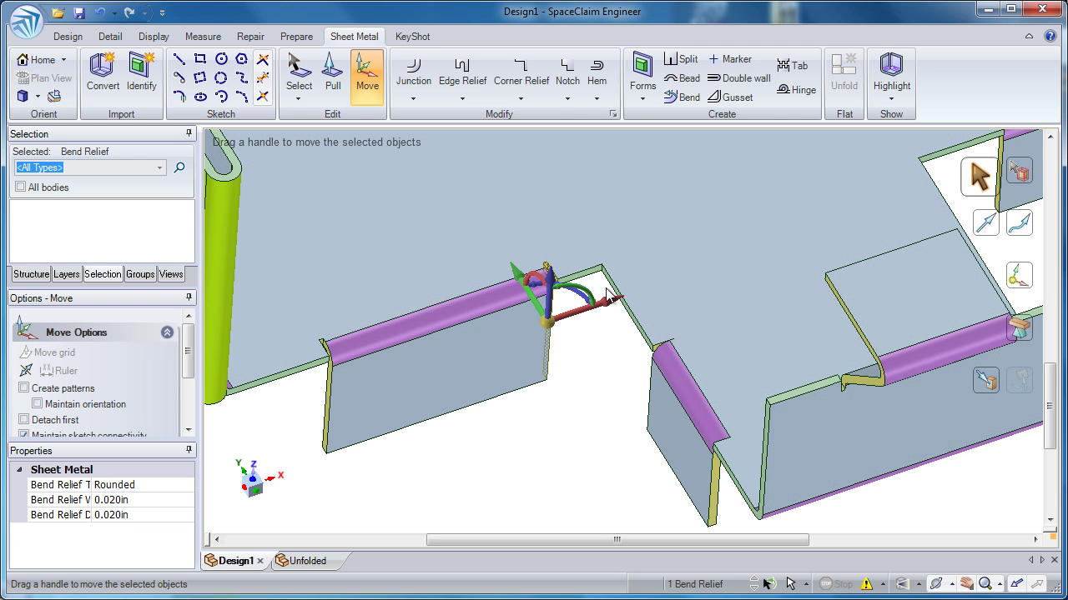
left_click_drag(609, 300, 547, 325)
left_click(533, 393)
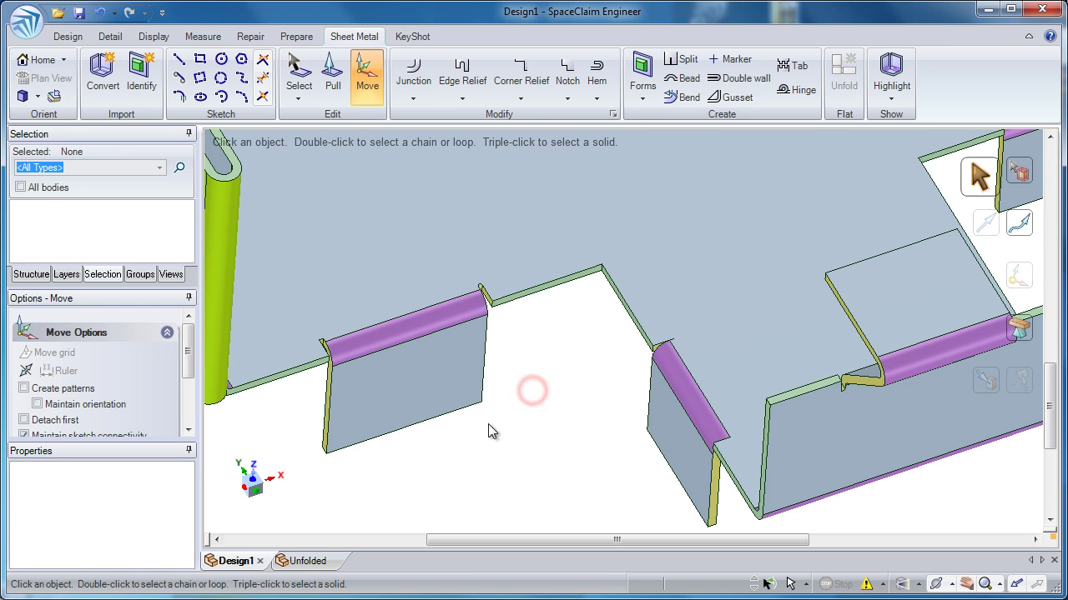
left_click(306, 561)
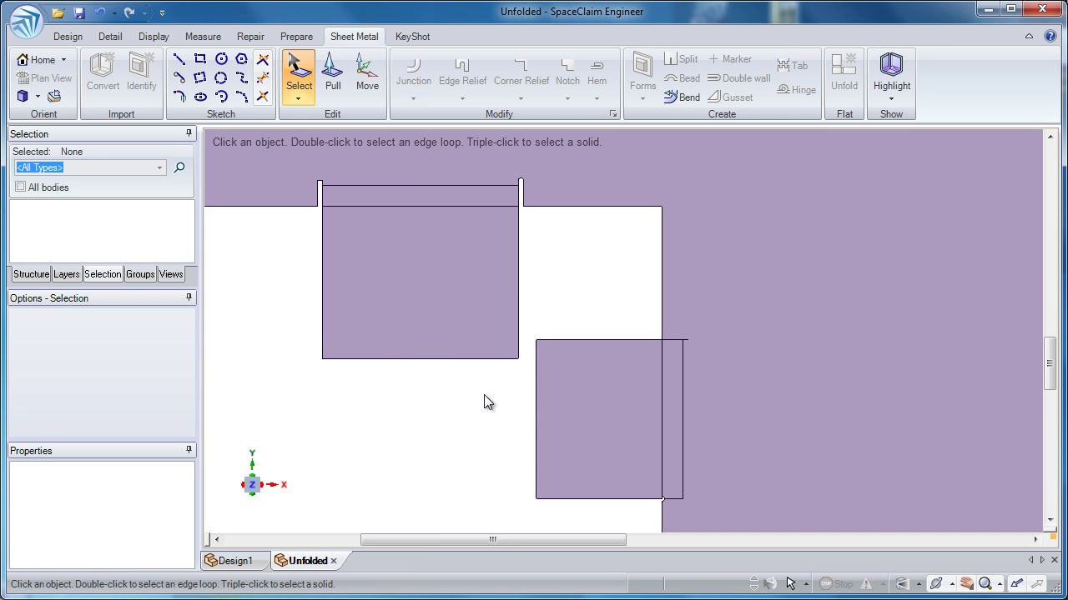
- In the folded design, view the back wall face-on and select the whole side wall opposite the open hem for moving
left_click(233, 561)
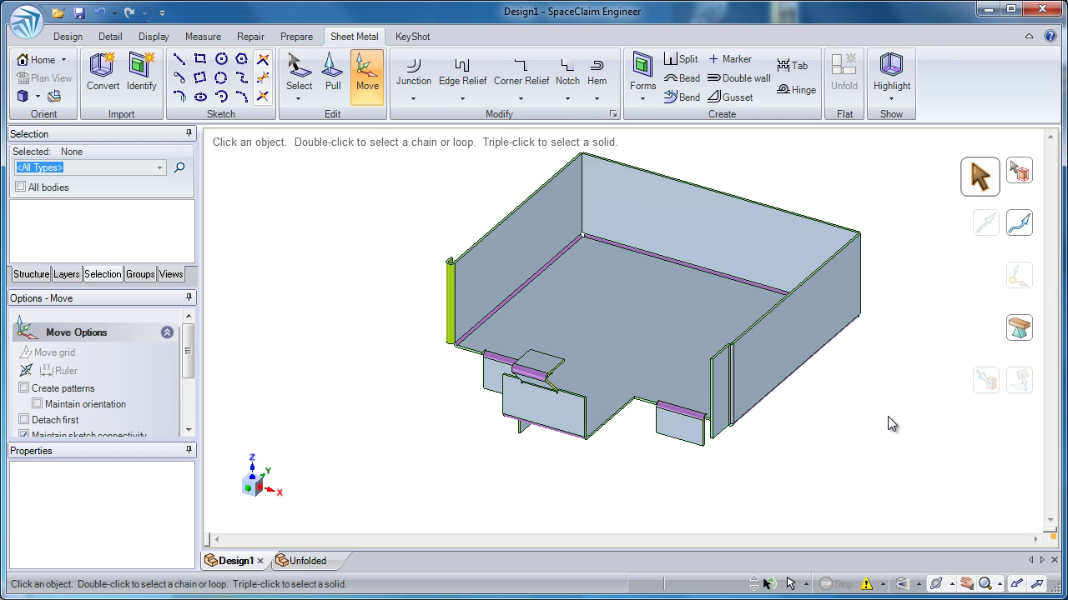
middle_click_drag(851, 411, 882, 374)
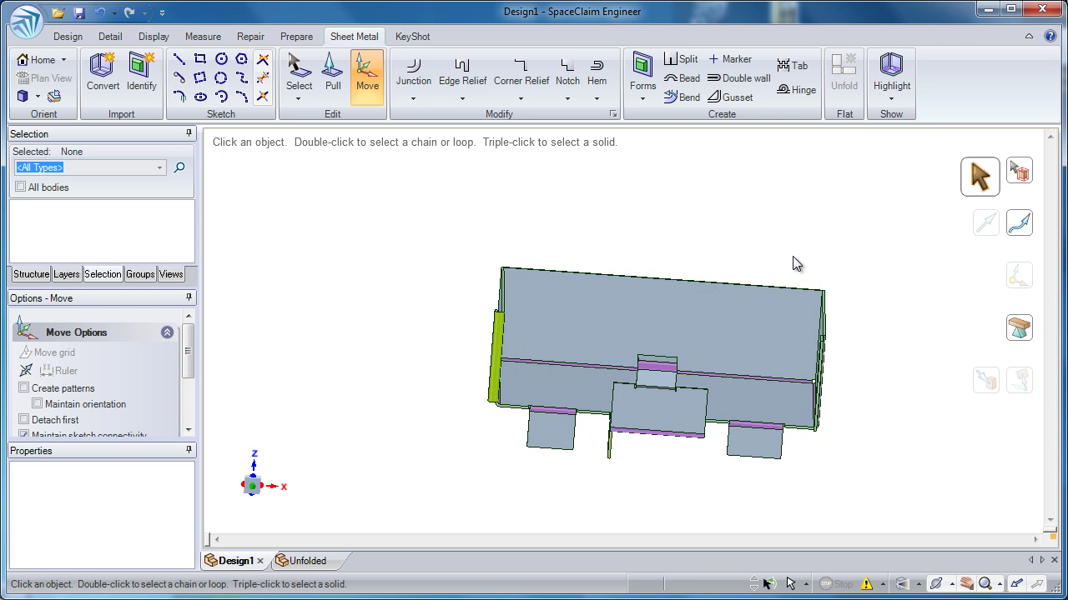
left_click(794, 326)
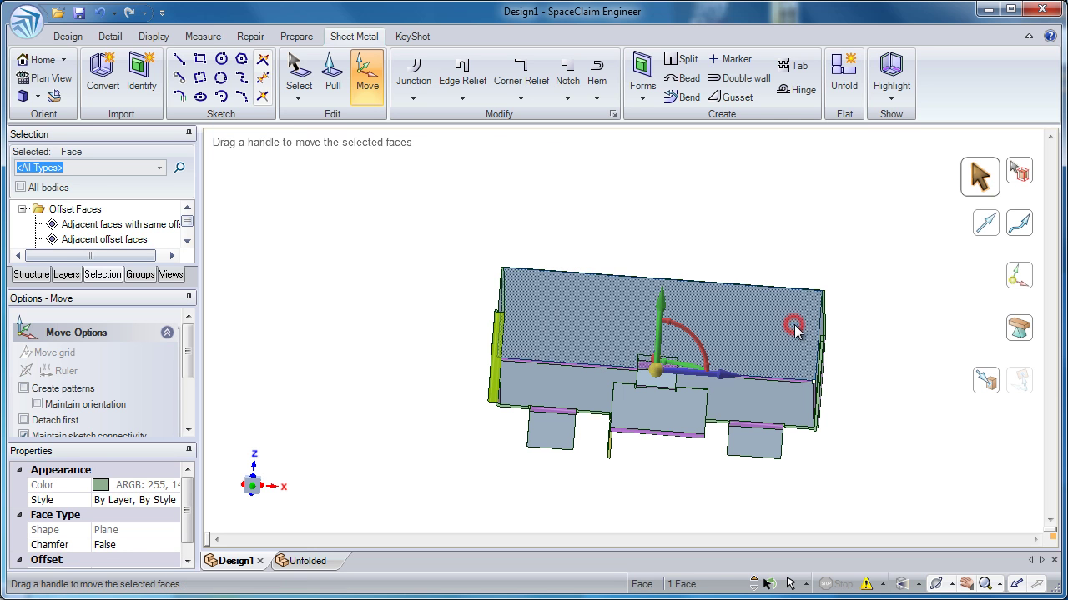
left_click(43, 78)
left_click(808, 260)
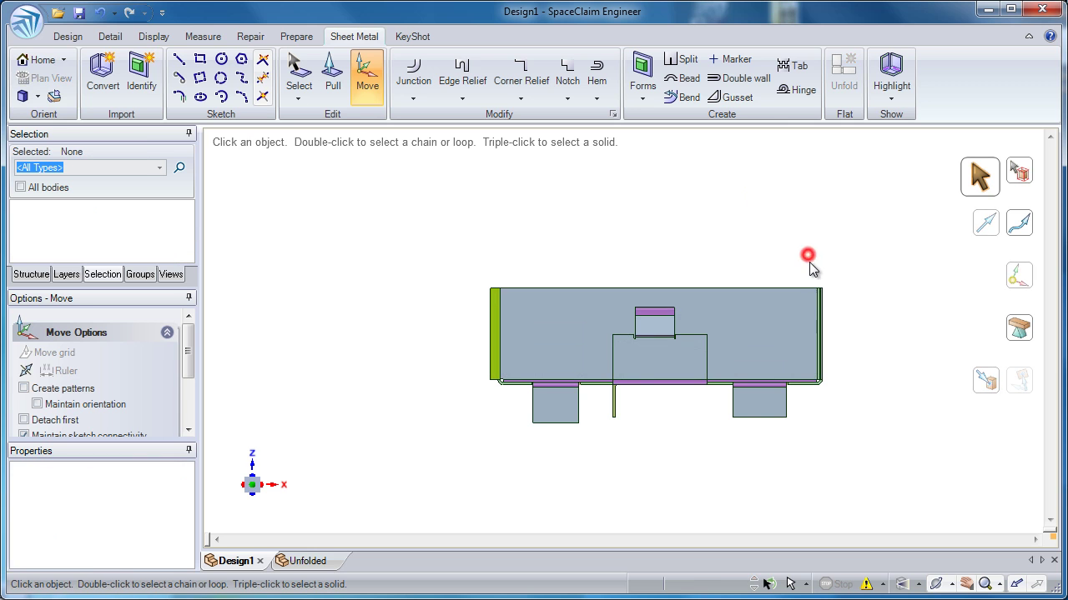
left_click_drag(810, 273, 869, 402)
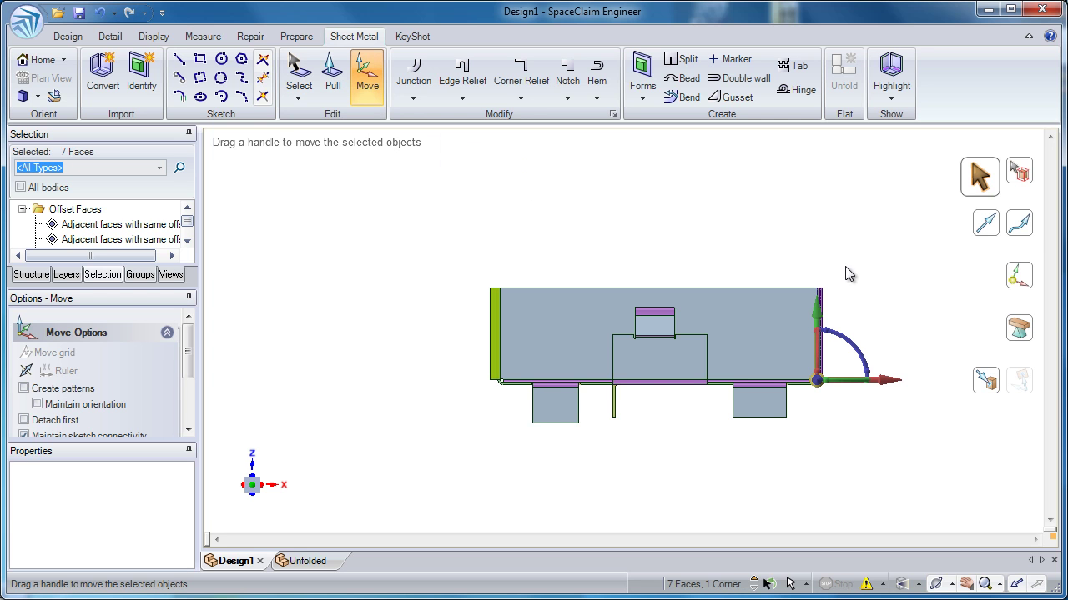
- Anchor the Move handle at the outer upper corner of the selected side wall
left_click(1010, 284)
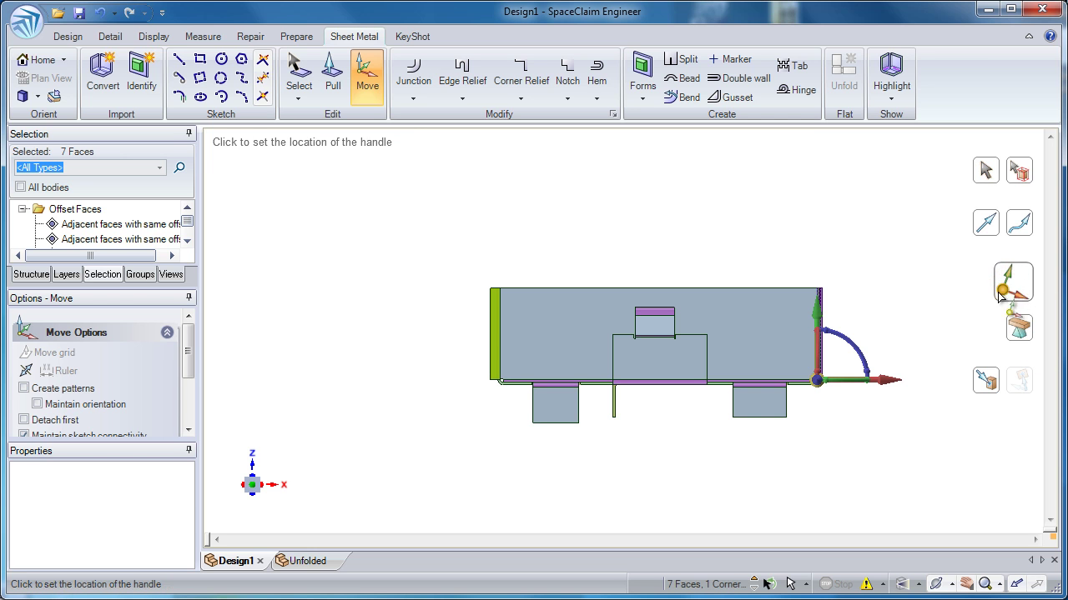
middle_click_drag(826, 299, 851, 473, "ctrl")
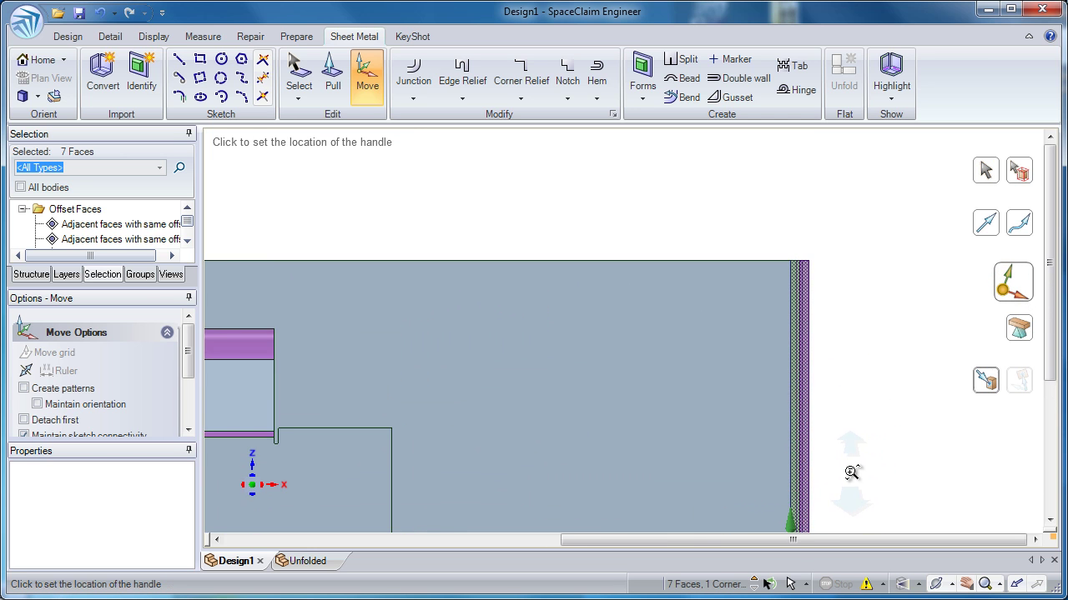
left_click(811, 291)
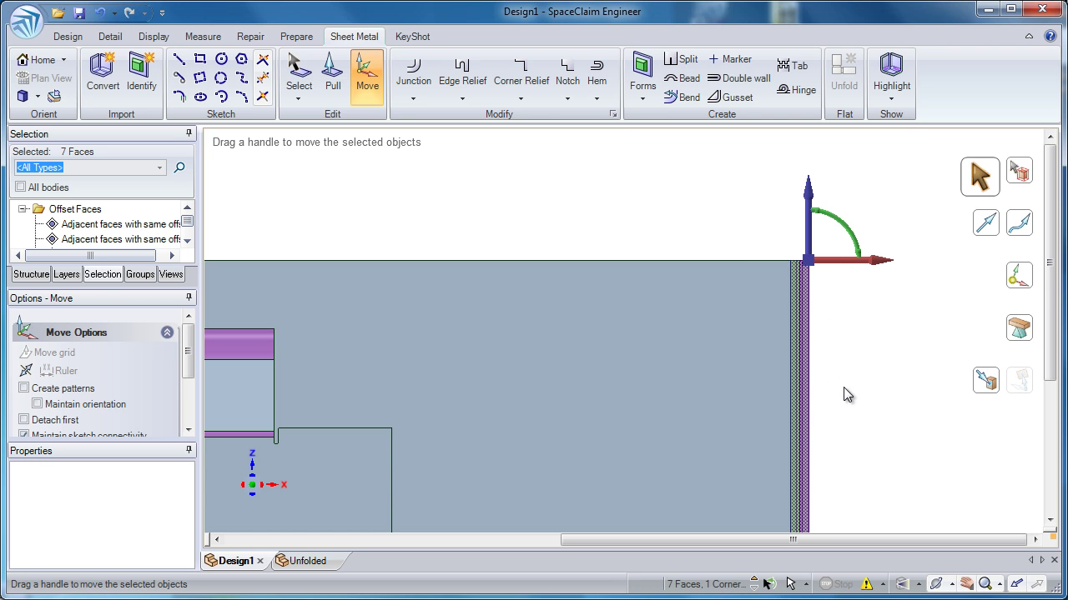
- Dimension the selected wall's sideways move from the opposite side wall, set the distance to 5.5 in, and clear the selection
left_click(875, 263)
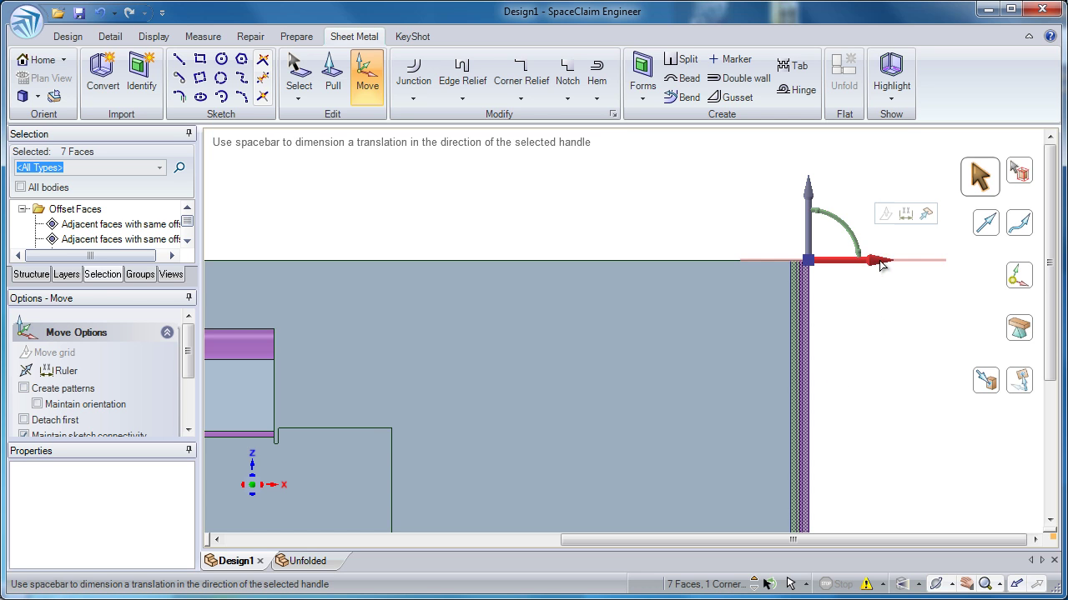
left_click(905, 216)
scroll(845, 376, "down", 5, "ctrl")
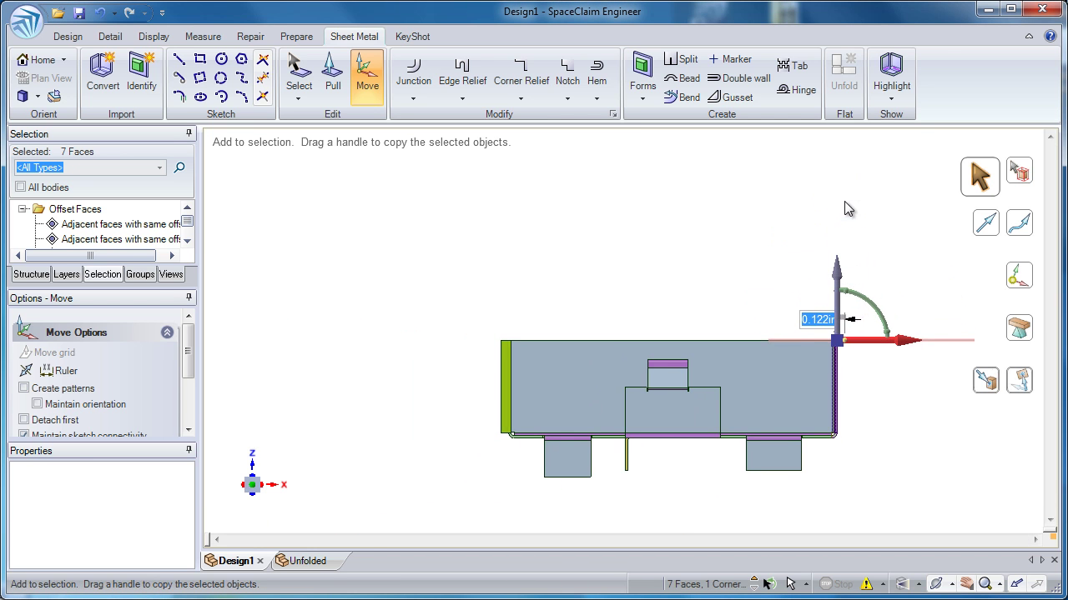
middle_click_drag(513, 310, 526, 320)
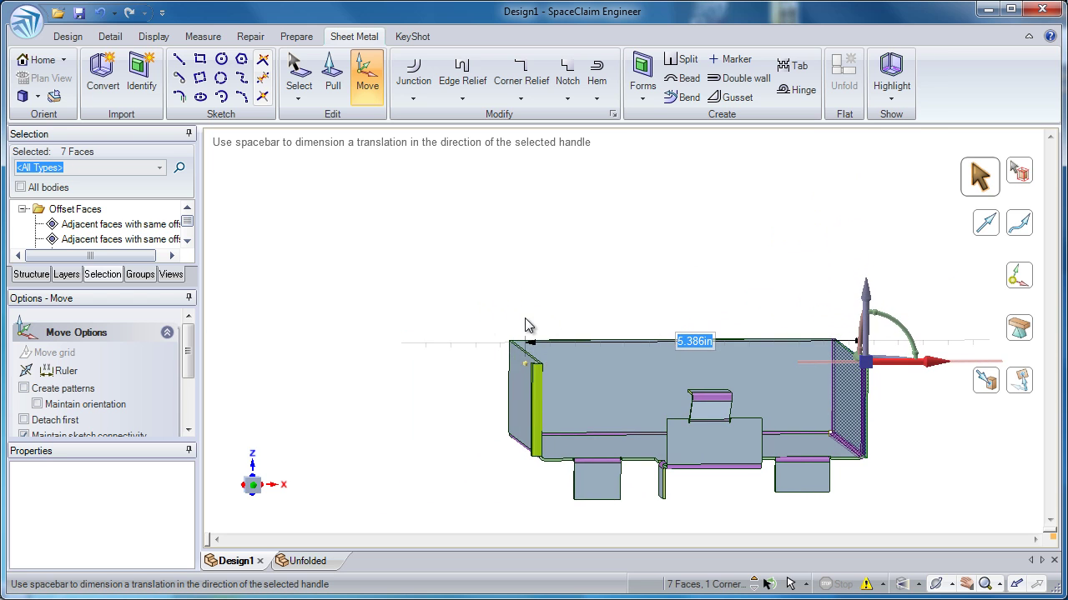
left_click(513, 367)
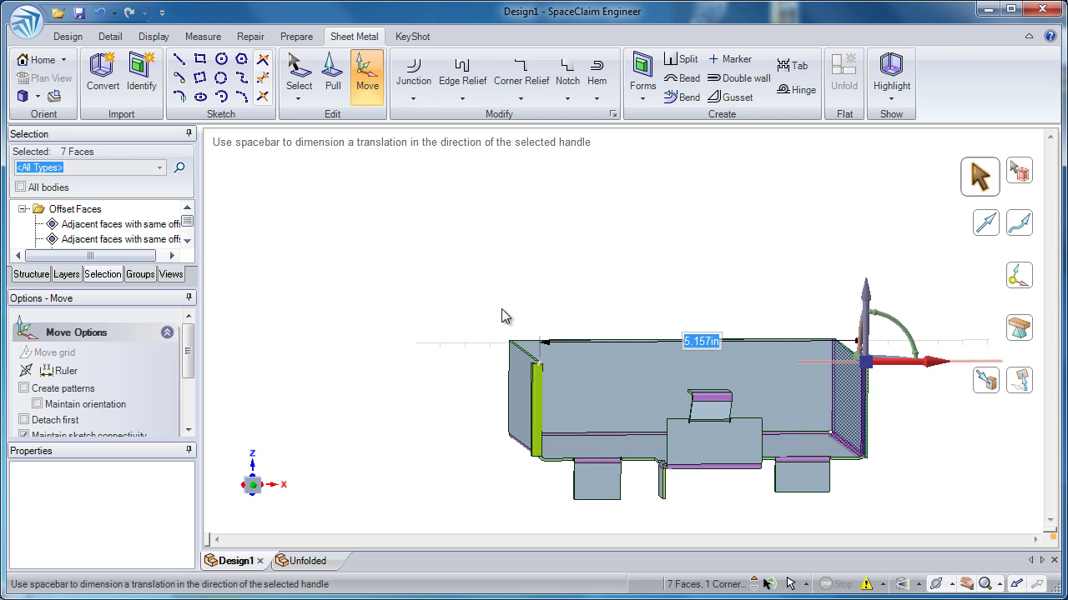
type("5.5")
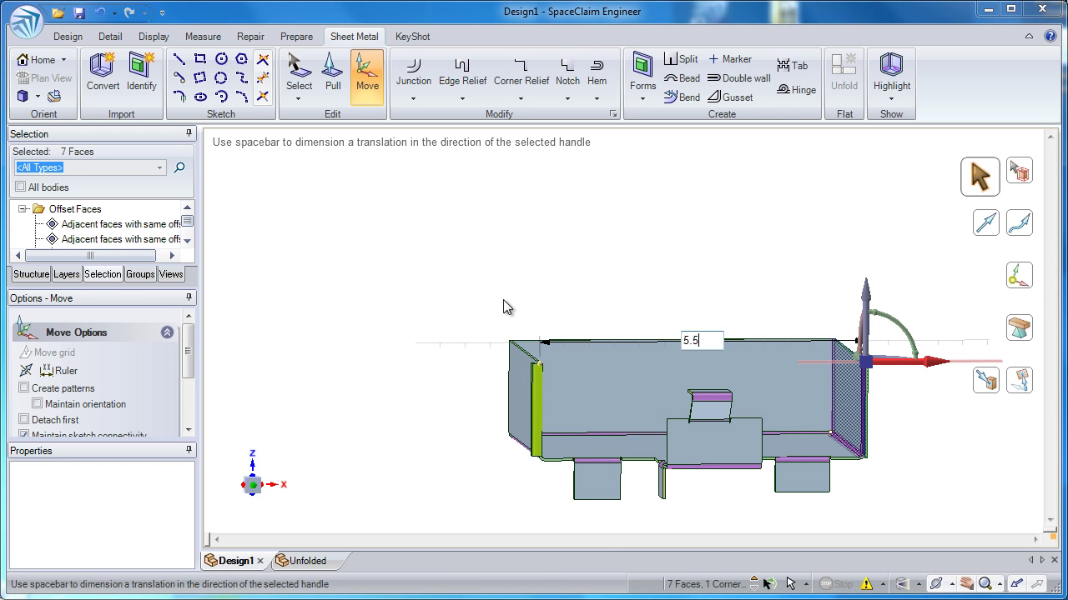
key("Return")
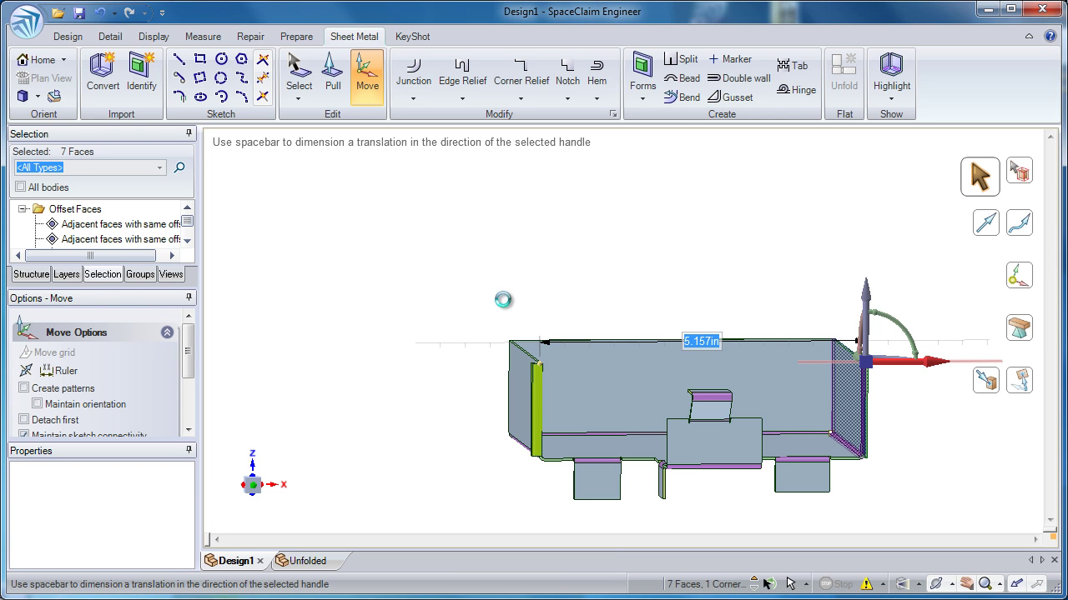
left_click(758, 296)
middle_click_drag(790, 320, 734, 286, "ctrl")
left_click(735, 286)
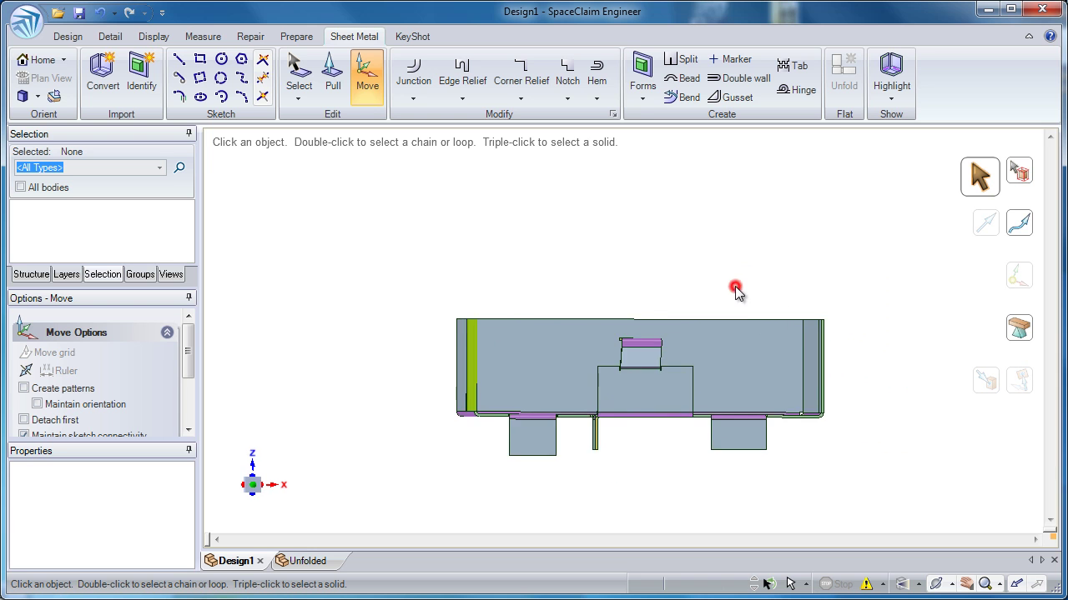
key("h")
left_click(855, 208)
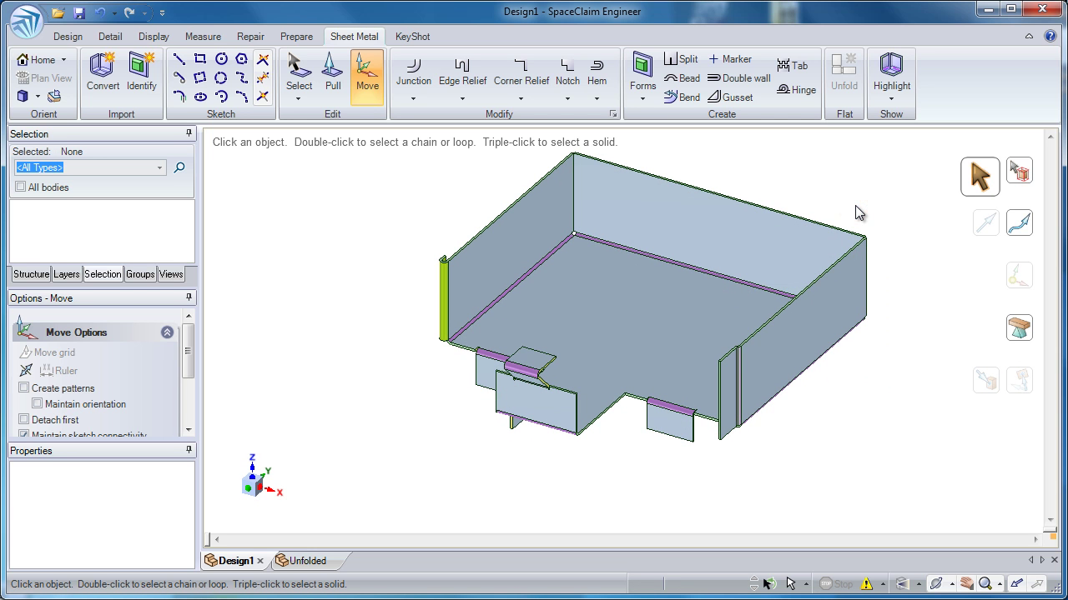